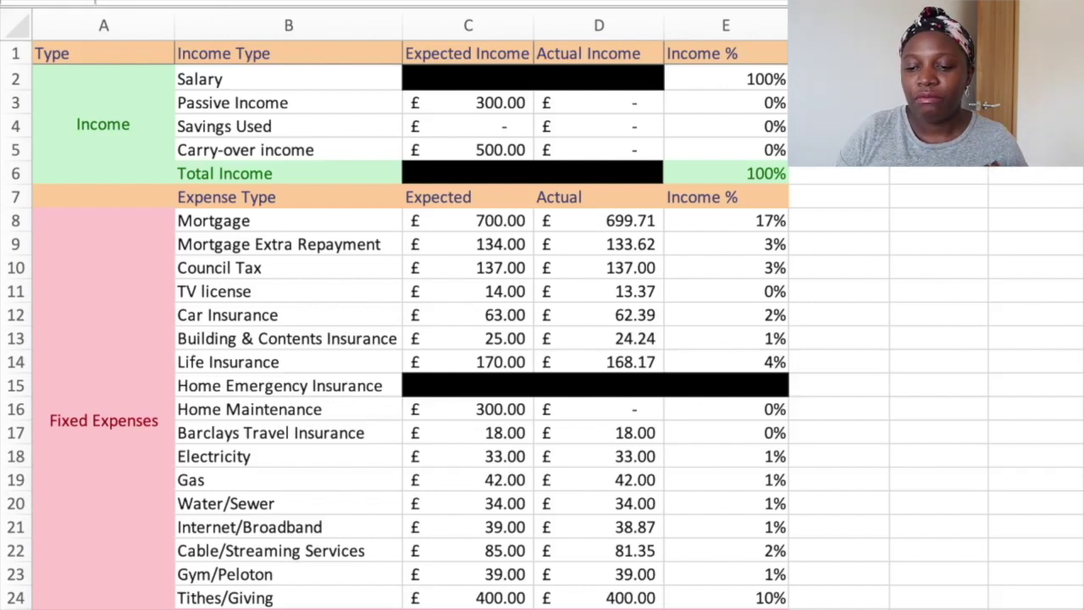
# Review the expected amounts for passive income, savings used and carry-over income in the Income section
pyautogui.click(467, 102)
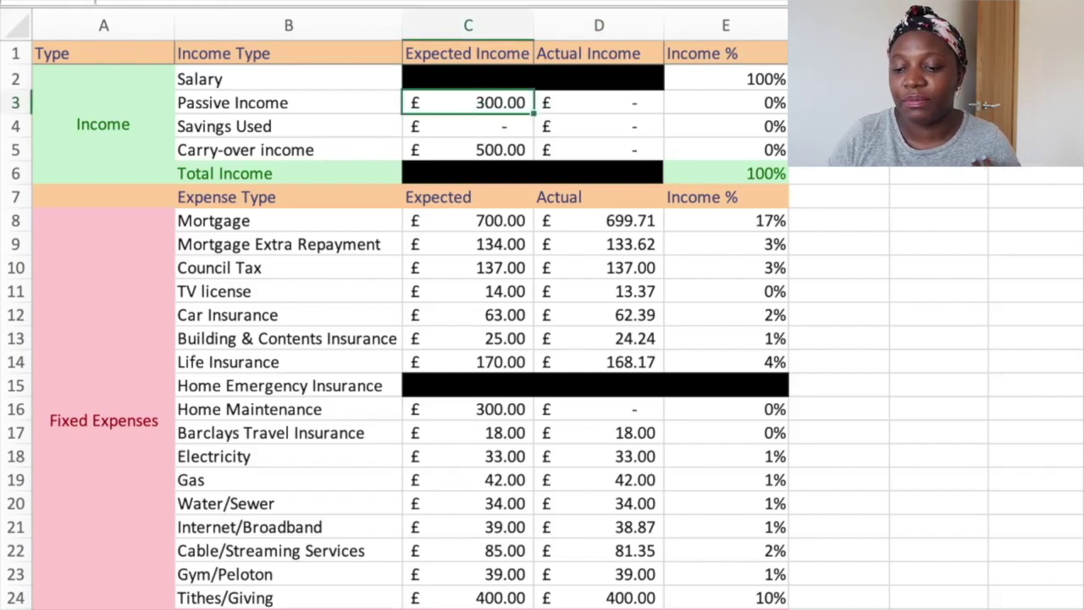
pyautogui.click(288, 126)
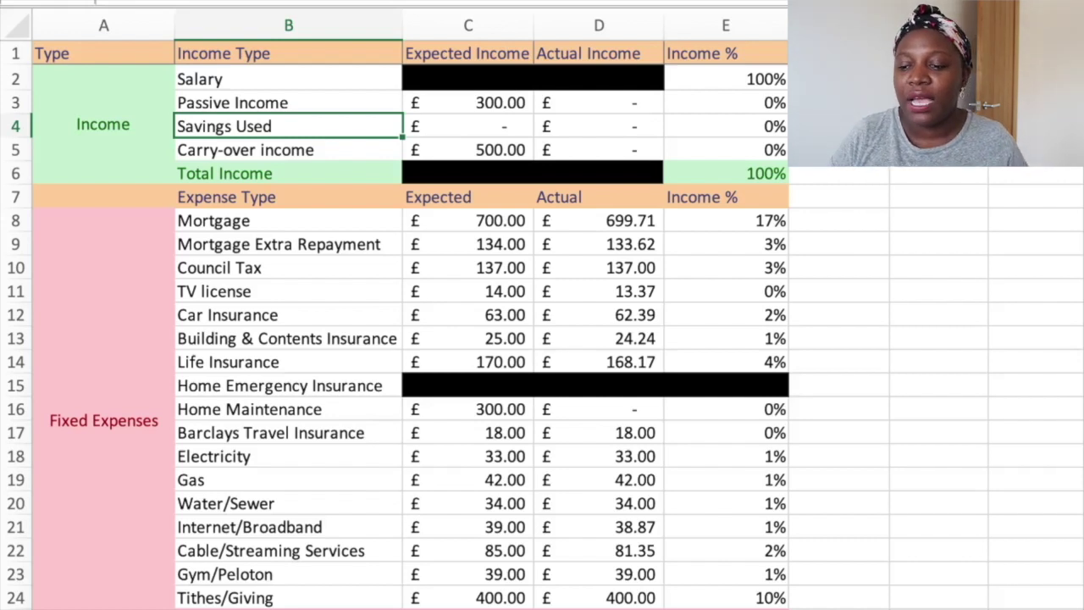
pyautogui.click(467, 126)
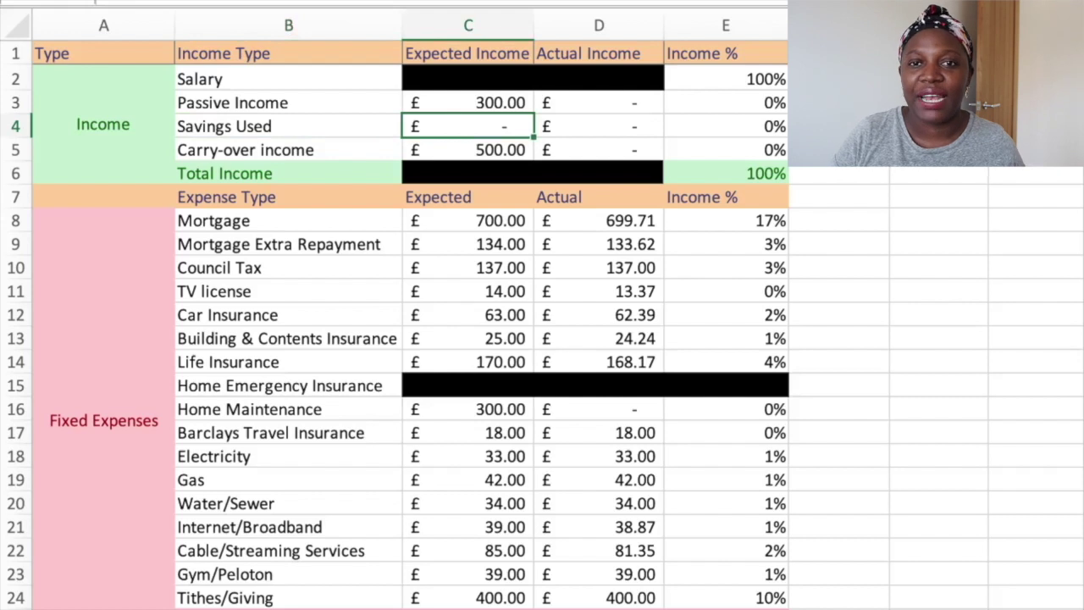
pyautogui.click(288, 149)
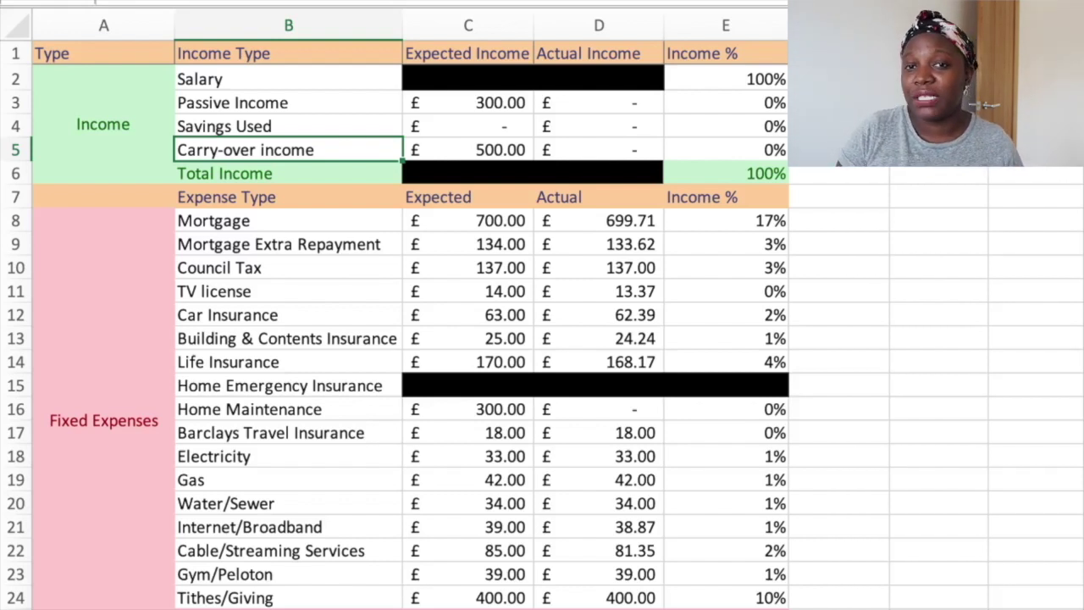
pyautogui.click(467, 149)
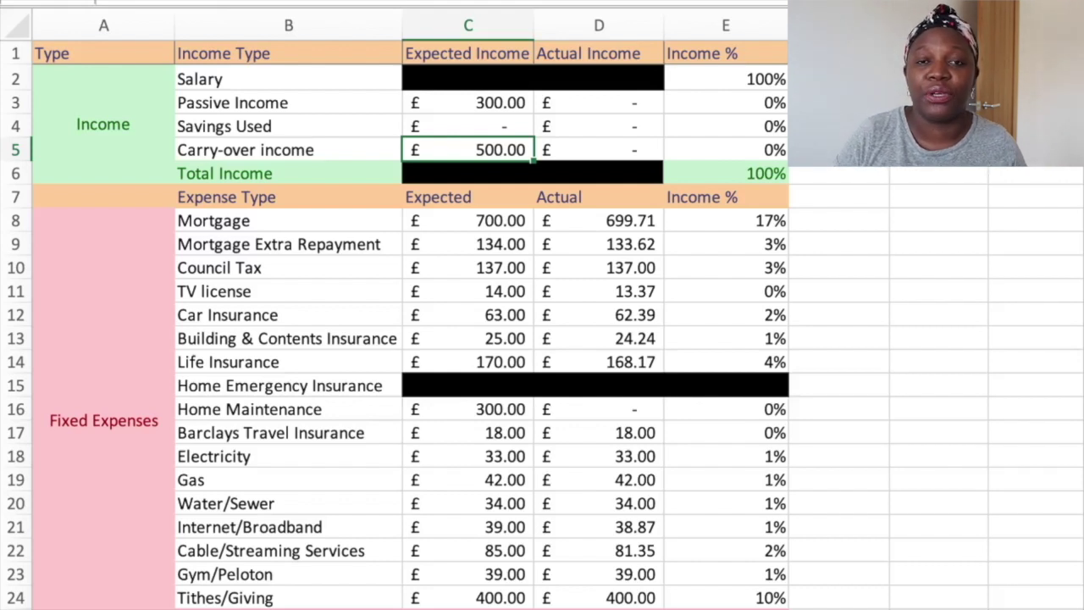
# Examine the Mortgage row's expected, actual and income percentage figures, and the expected and actual Mortgage Extra Repayment
pyautogui.scroll(-1, 406, 325)
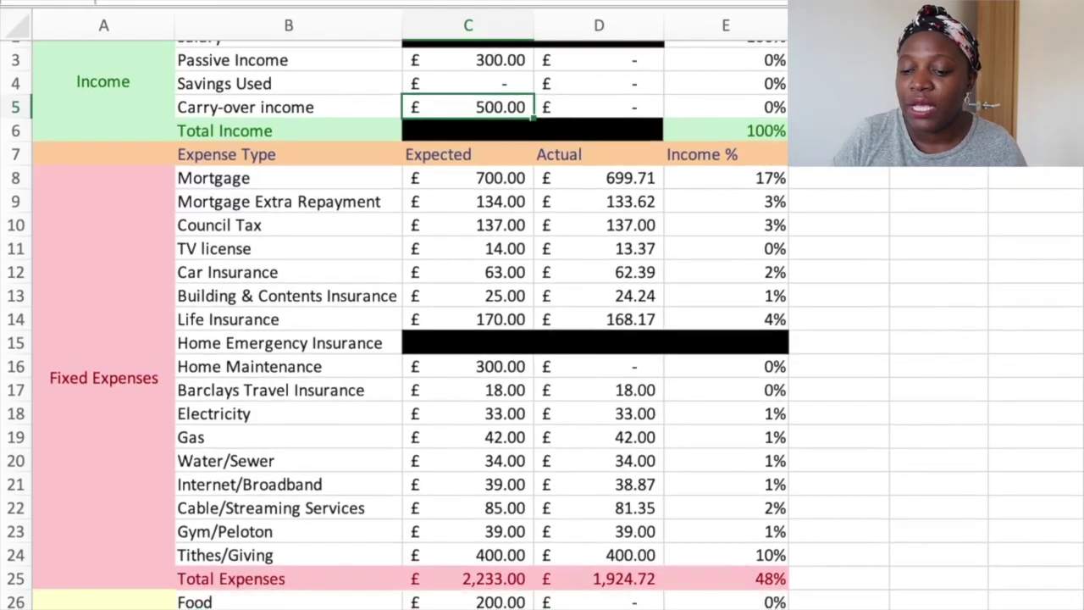
pyautogui.click(288, 178)
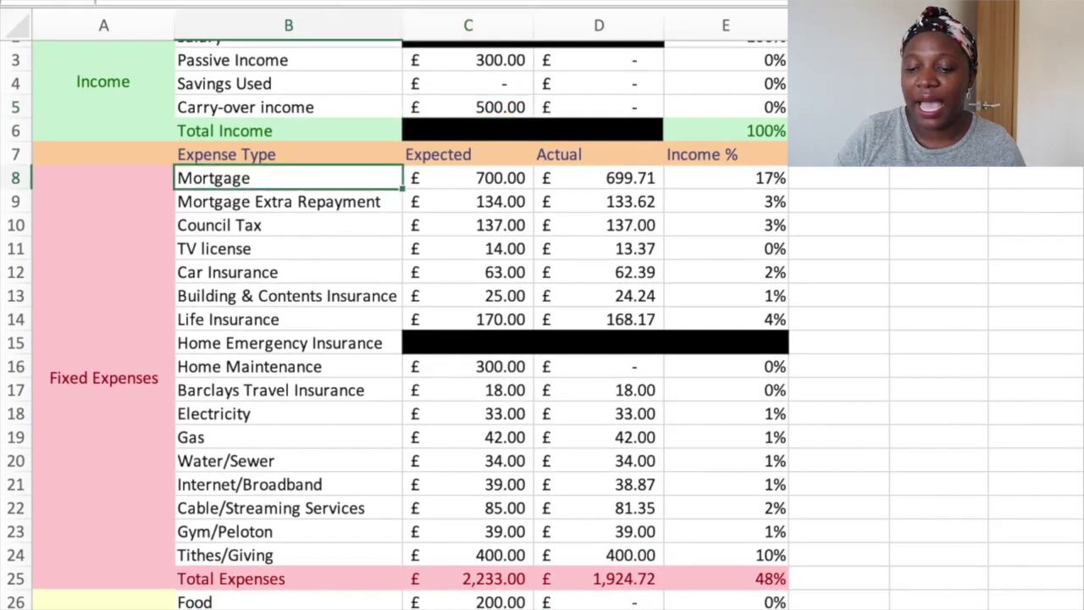
pyautogui.click(467, 178)
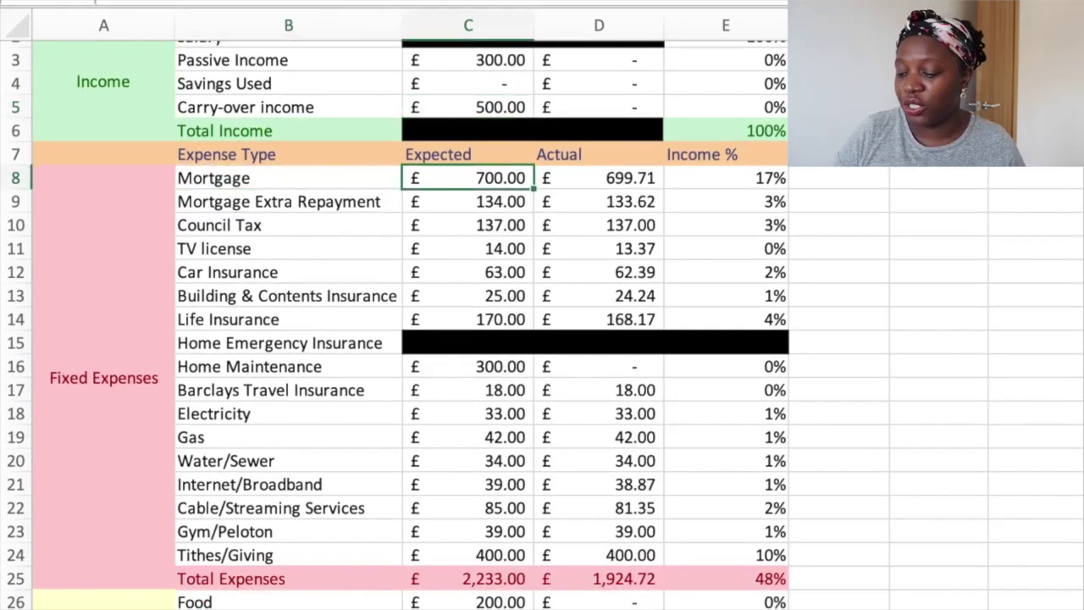
pyautogui.click(599, 178)
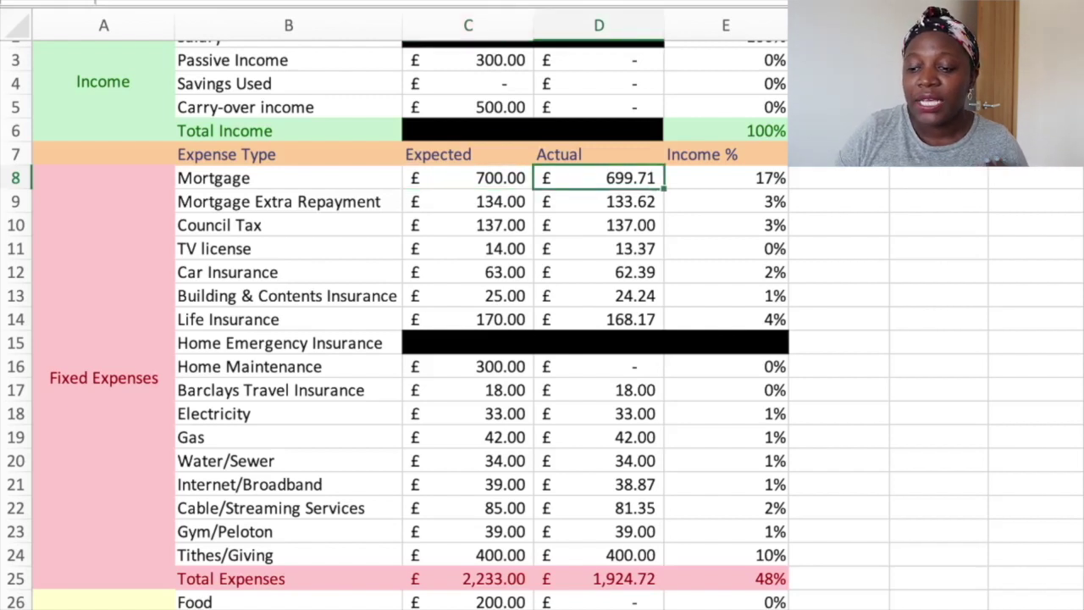
pyautogui.click(726, 178)
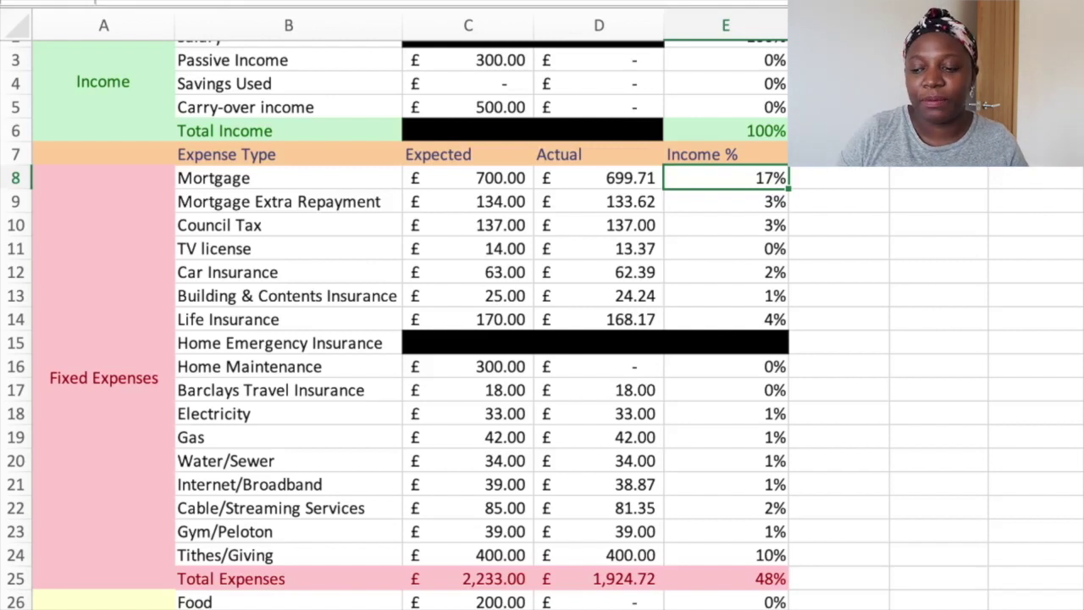
pyautogui.click(288, 201)
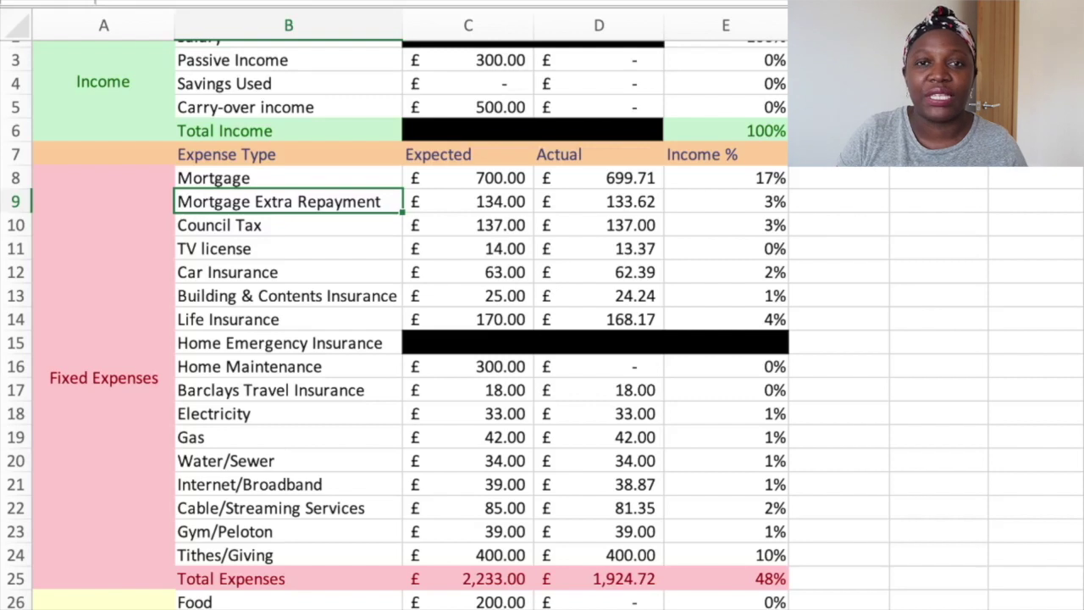
pyautogui.click(468, 202)
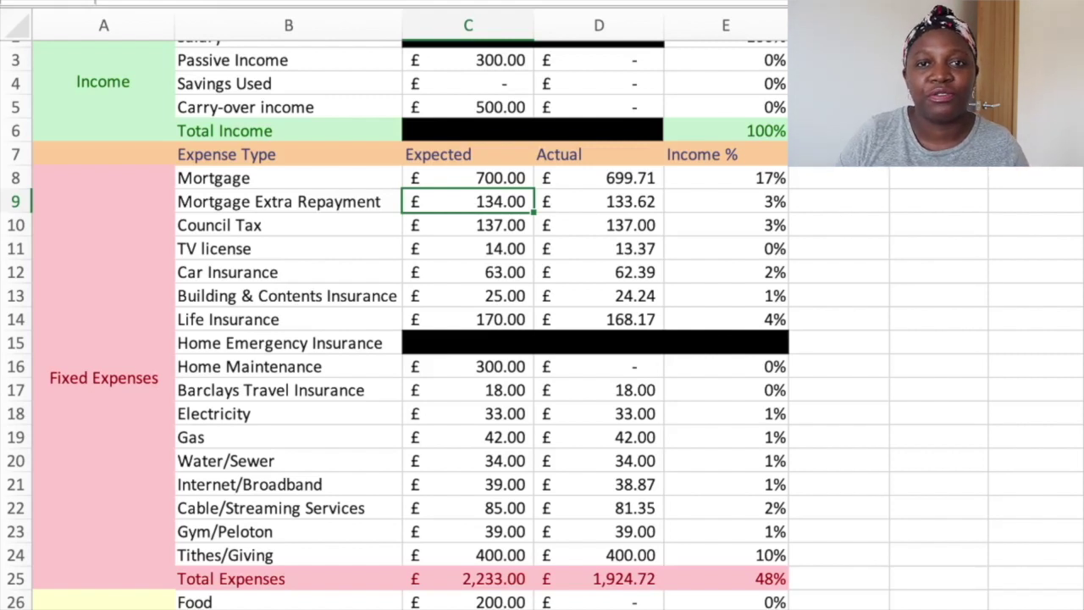
pyautogui.click(598, 202)
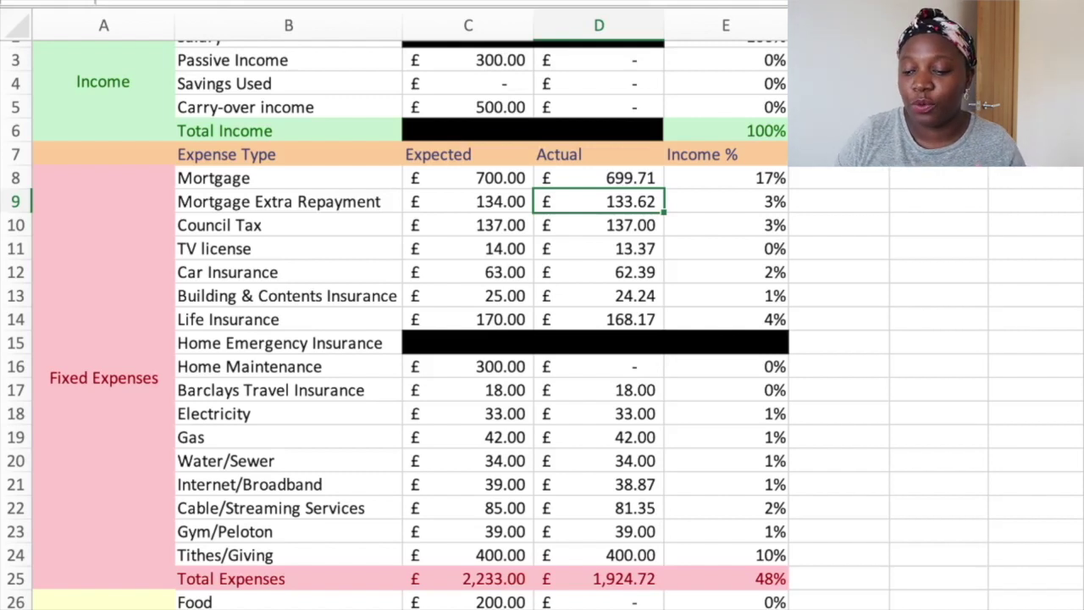
# Compare the expected and actual amounts for Council Tax and TV license under Fixed Expenses
pyautogui.click(288, 225)
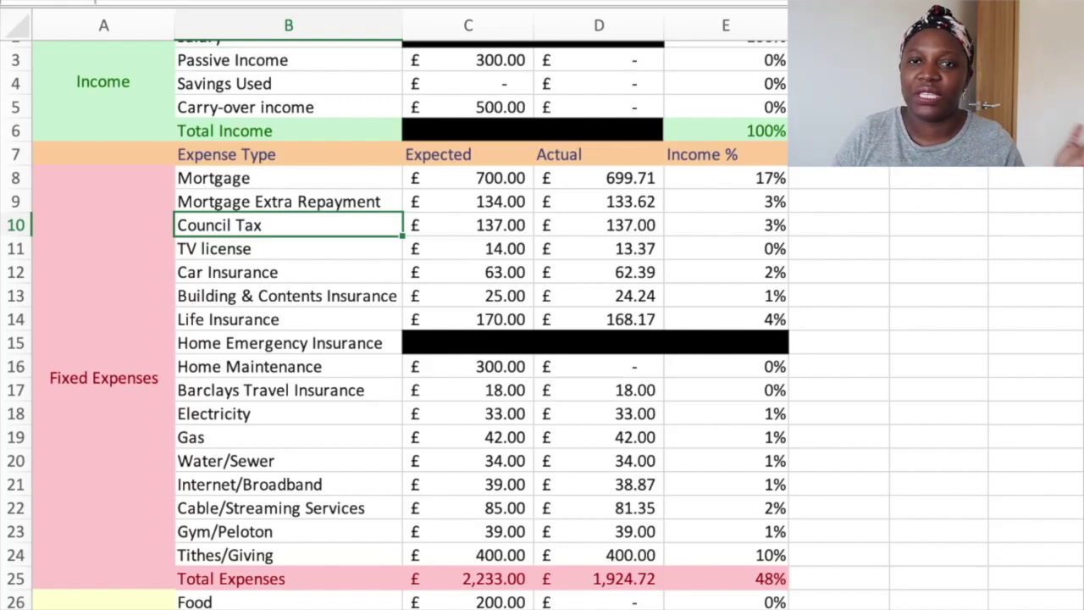
pyautogui.click(468, 225)
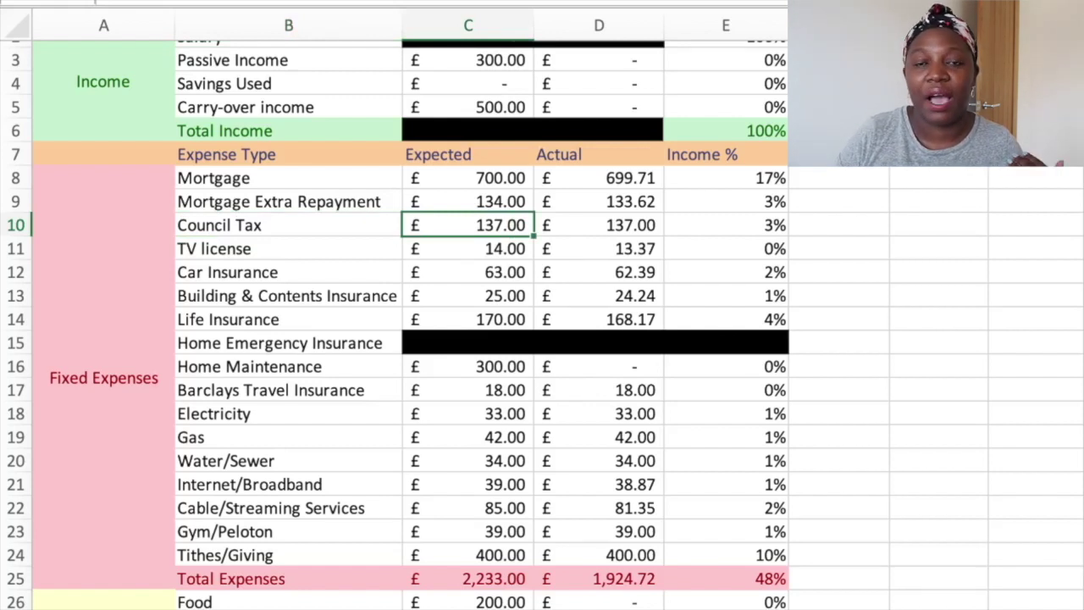
pyautogui.click(599, 225)
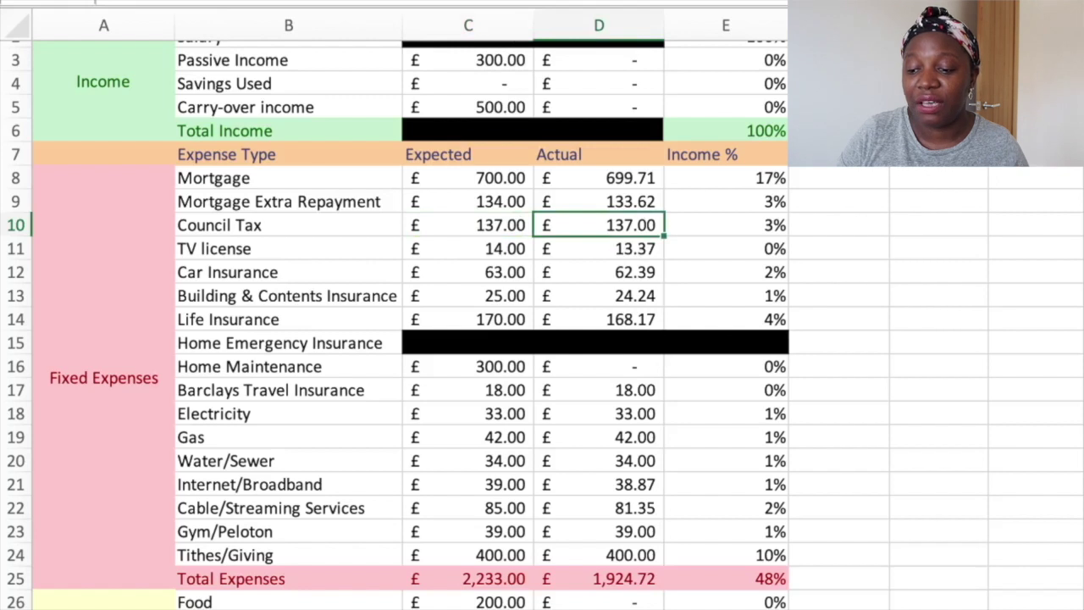
pyautogui.click(288, 248)
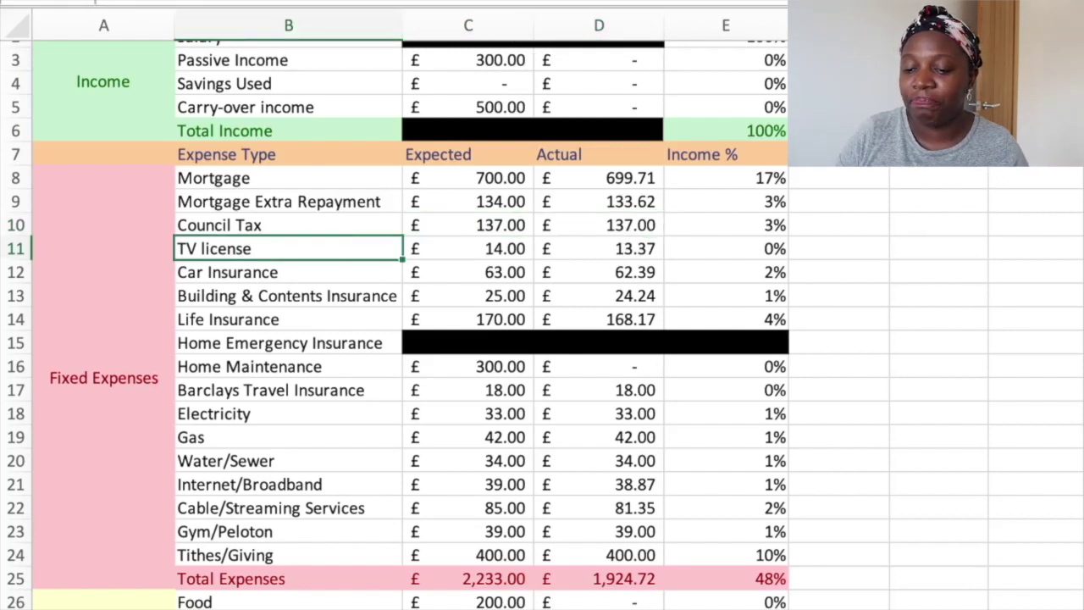
pyautogui.click(467, 248)
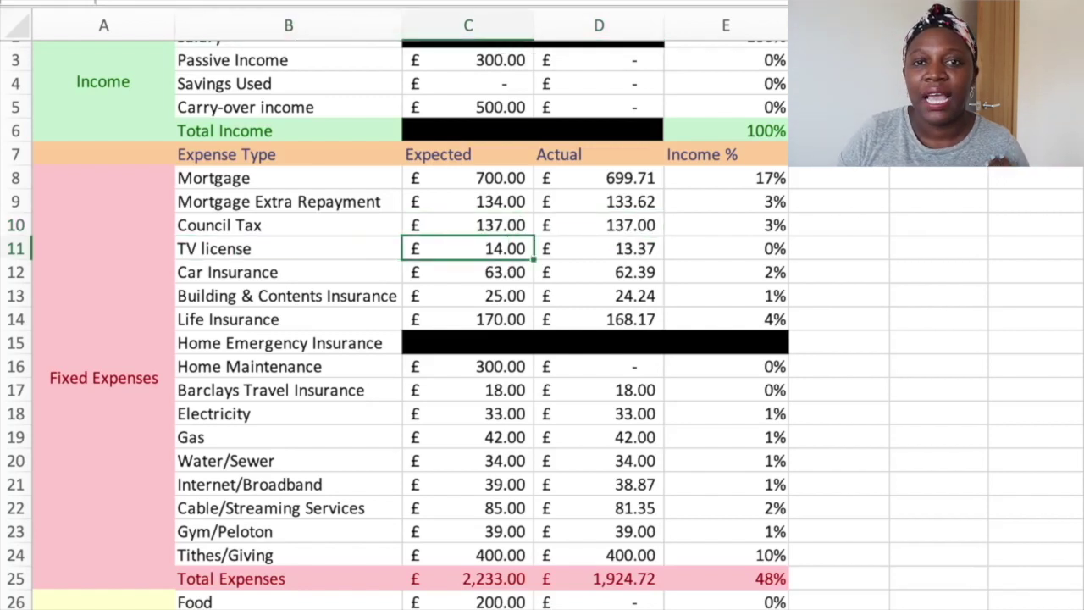
pyautogui.click(599, 248)
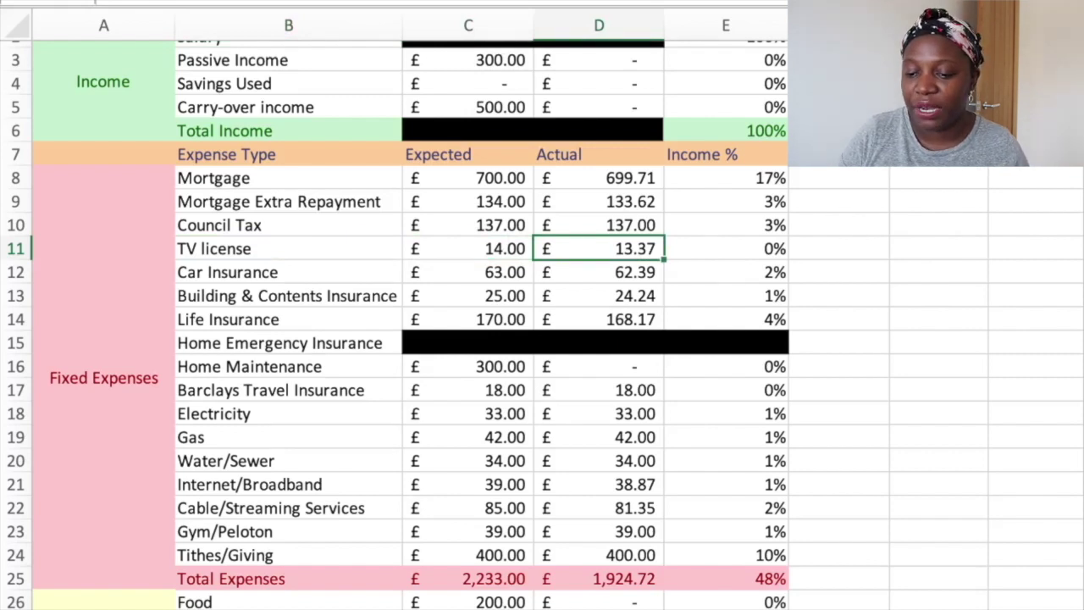
# Review the insurance rows under Fixed Expenses: car, building and contents, life, and home emergency insurance
pyautogui.click(288, 272)
pyautogui.click(467, 272)
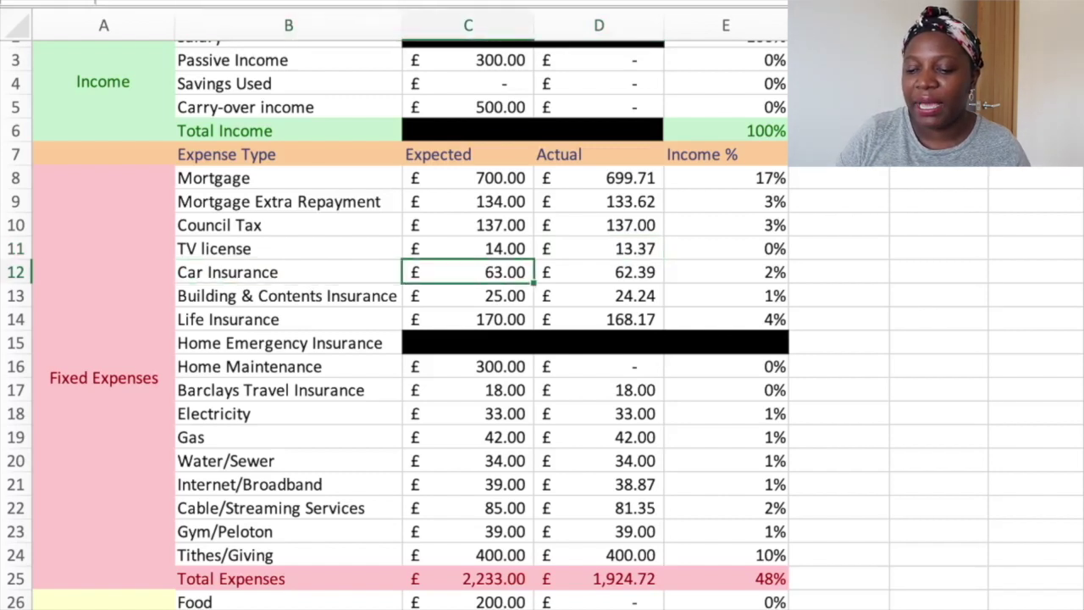
pyautogui.click(598, 272)
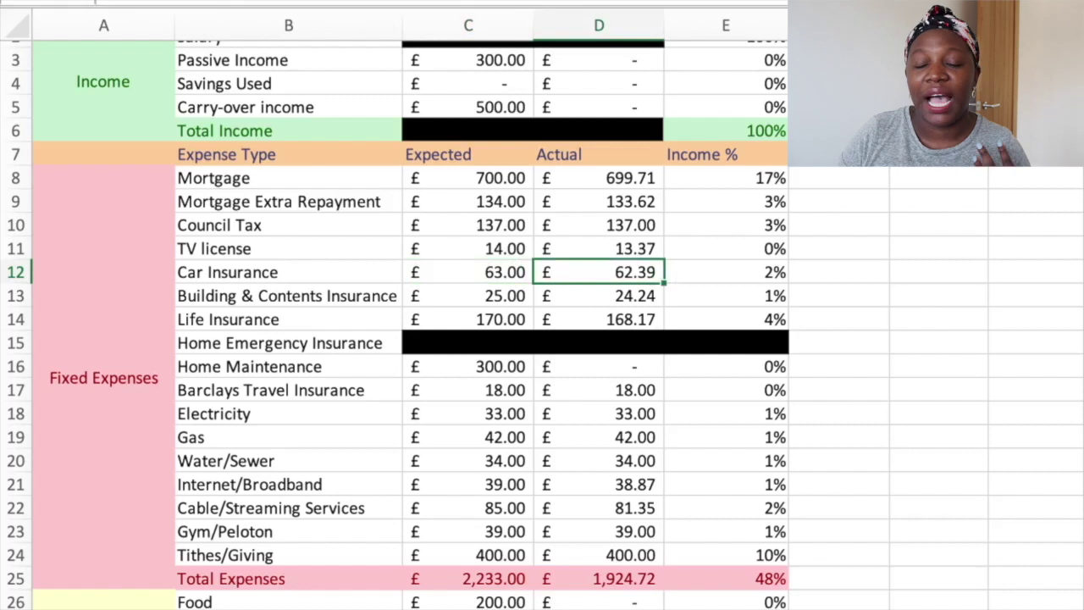
pyautogui.click(288, 295)
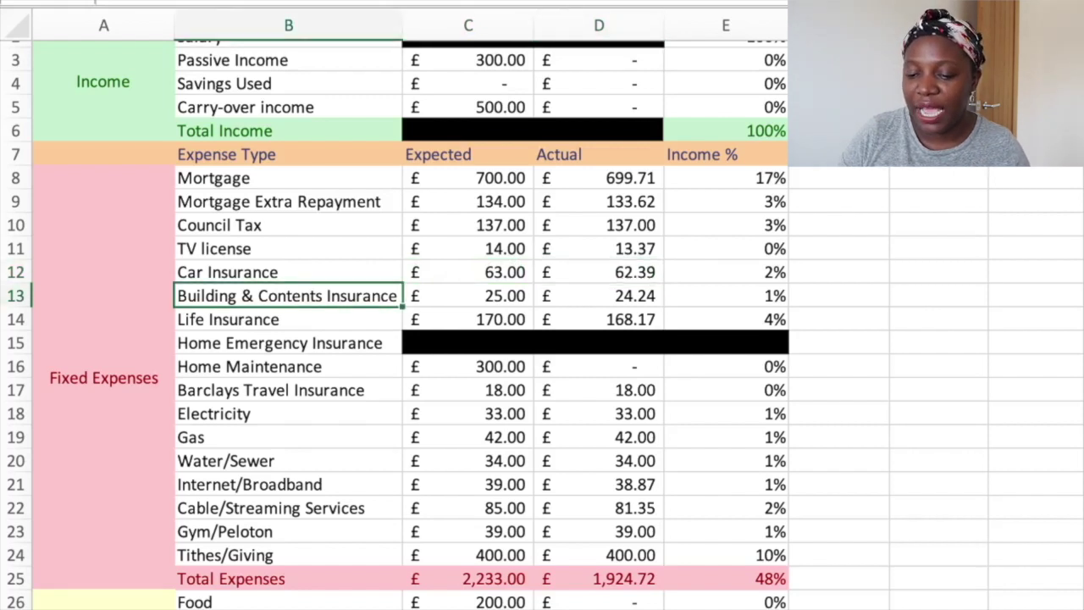
pyautogui.click(468, 295)
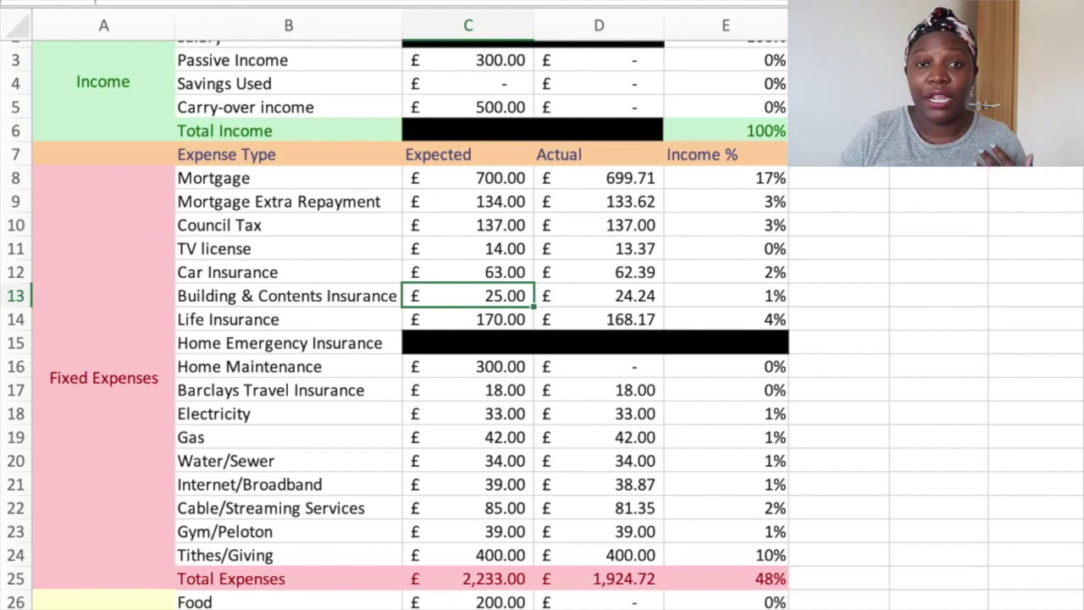
pyautogui.click(598, 295)
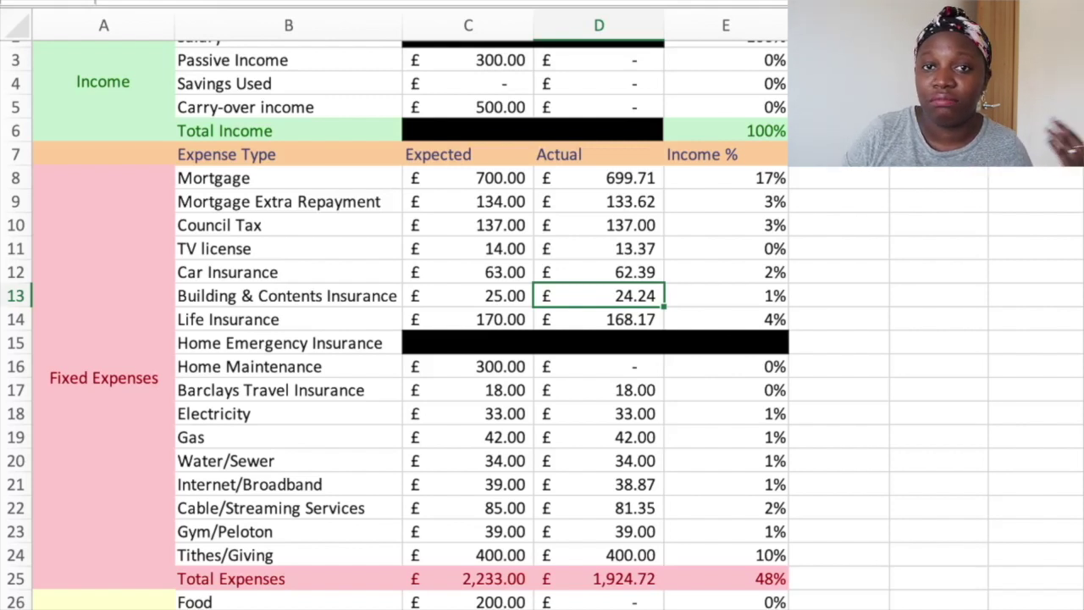
pyautogui.click(288, 319)
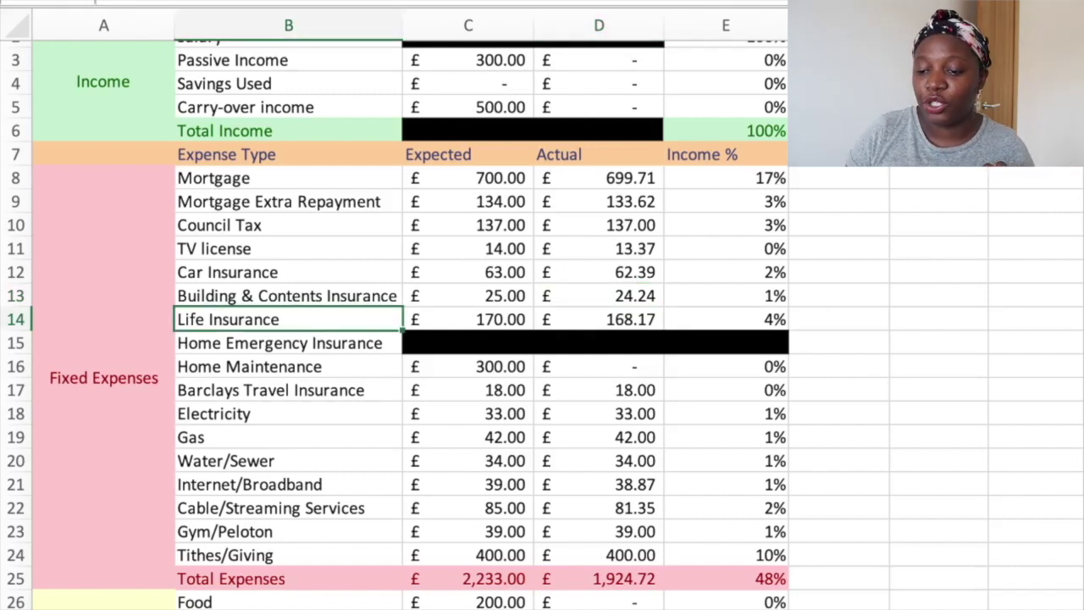
pyautogui.click(468, 319)
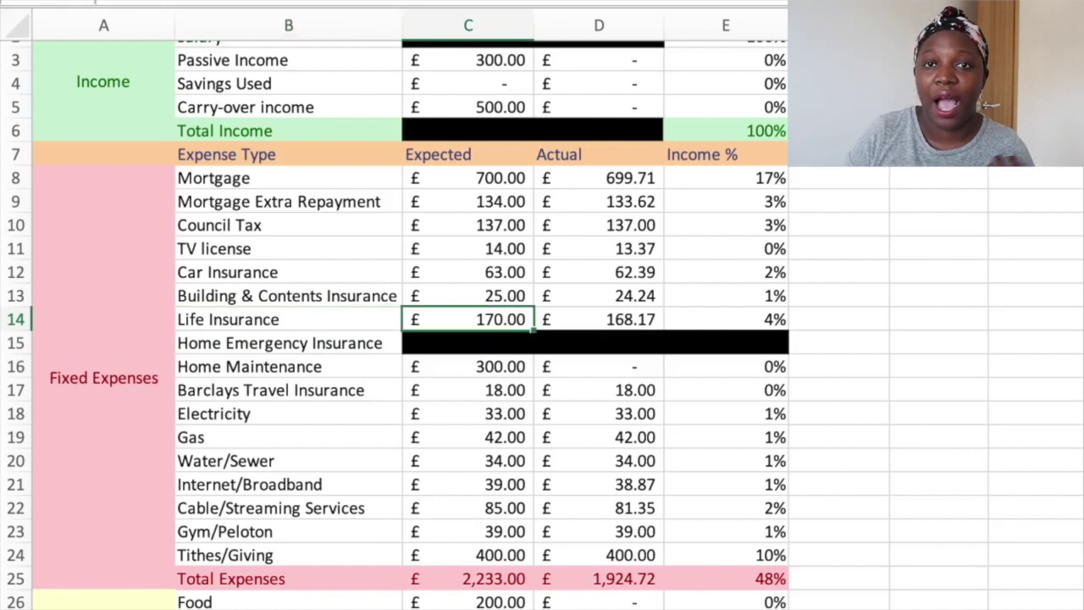
pyautogui.click(287, 343)
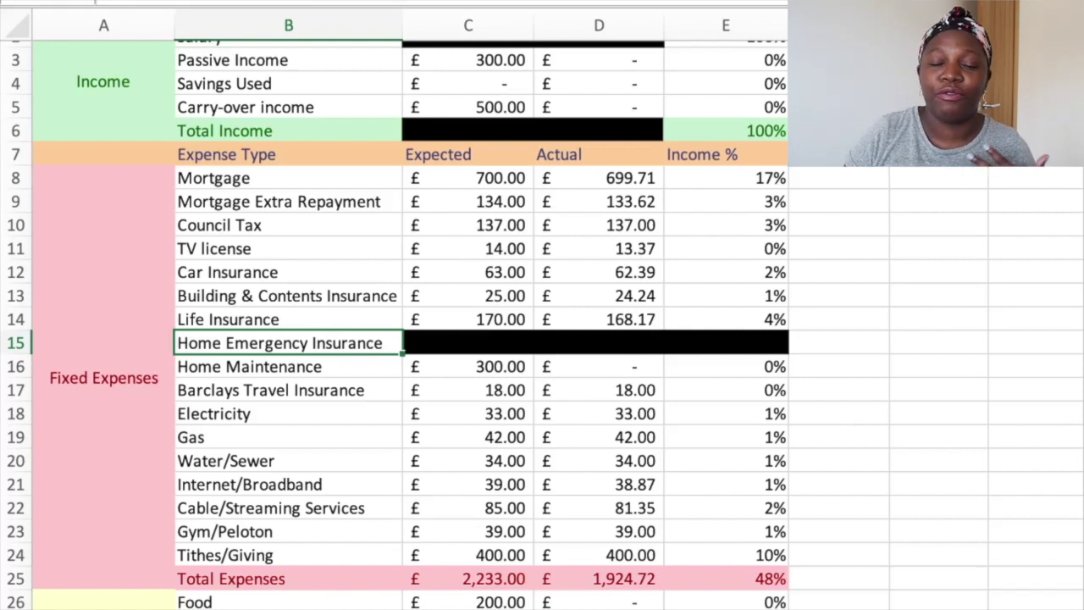
# Check the expected Home Maintenance budget and the expected and actual Barclays Travel Insurance amounts
pyautogui.click(288, 365)
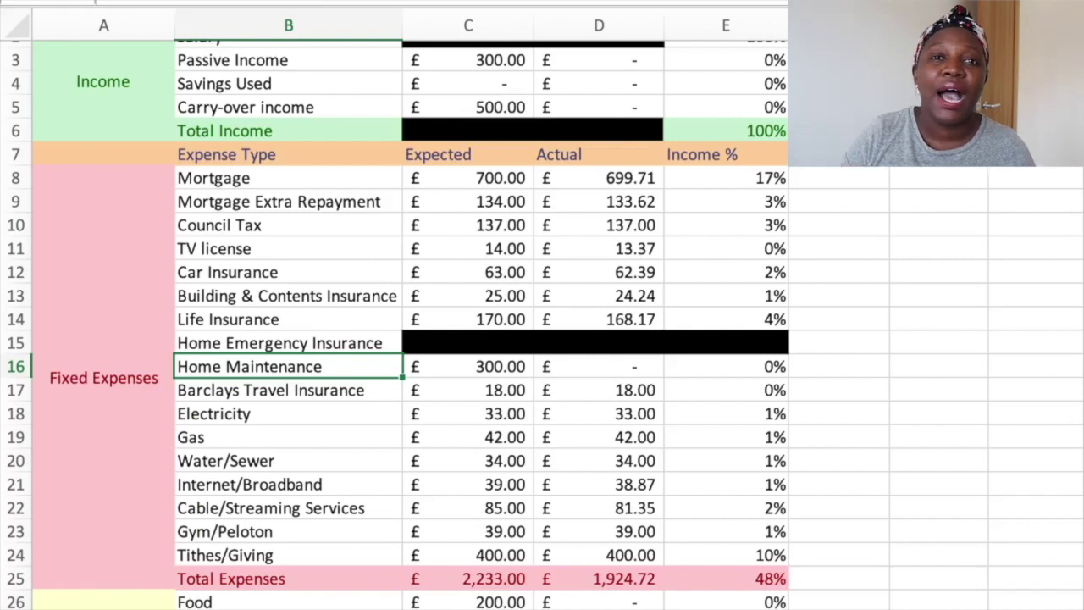
pyautogui.click(468, 365)
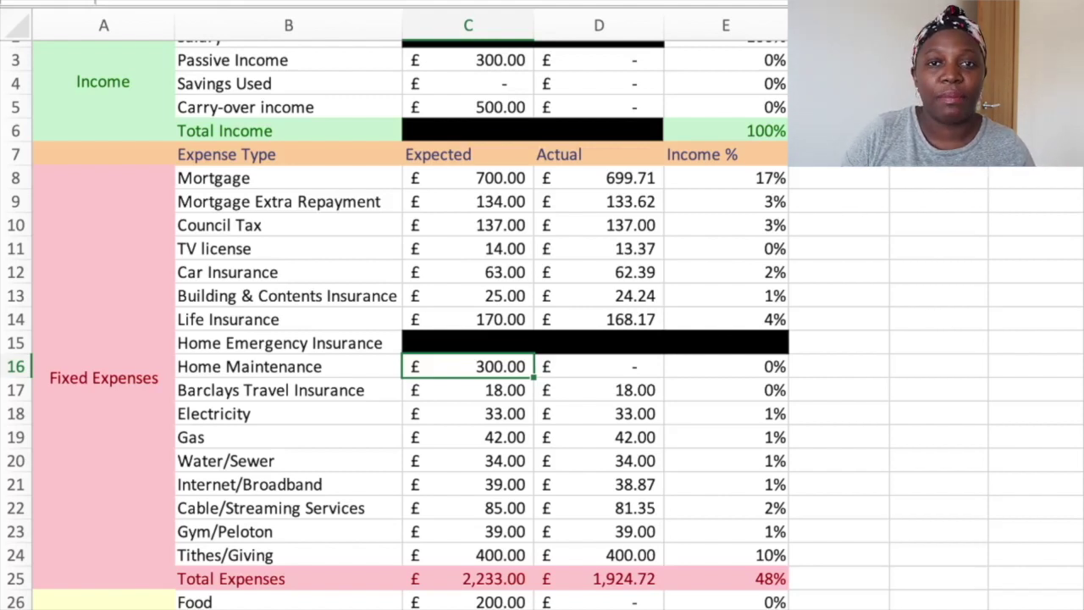
pyautogui.click(288, 389)
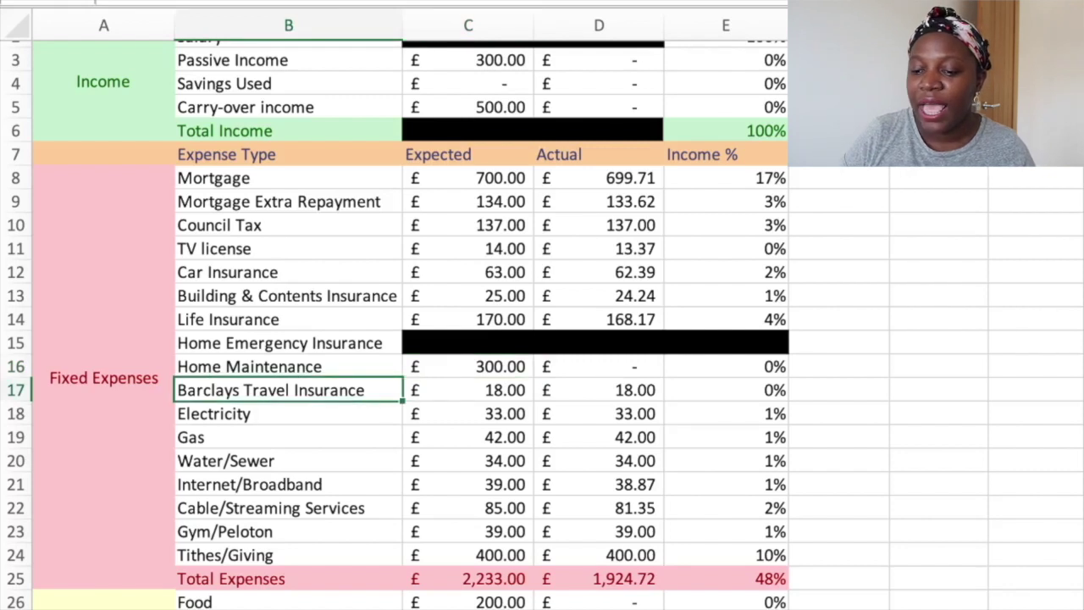
pyautogui.click(468, 390)
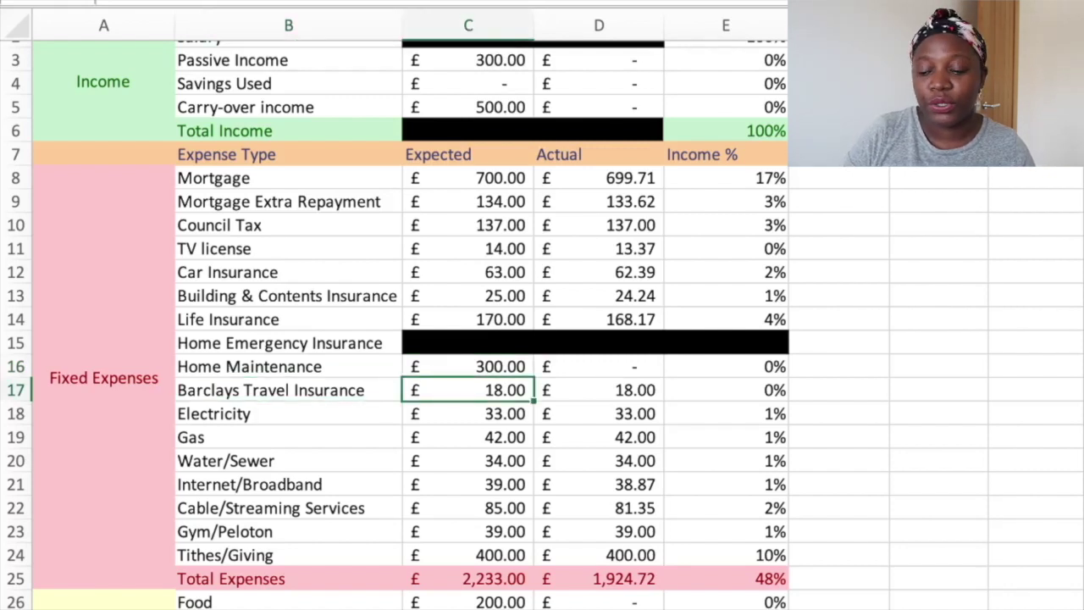
pyautogui.click(598, 390)
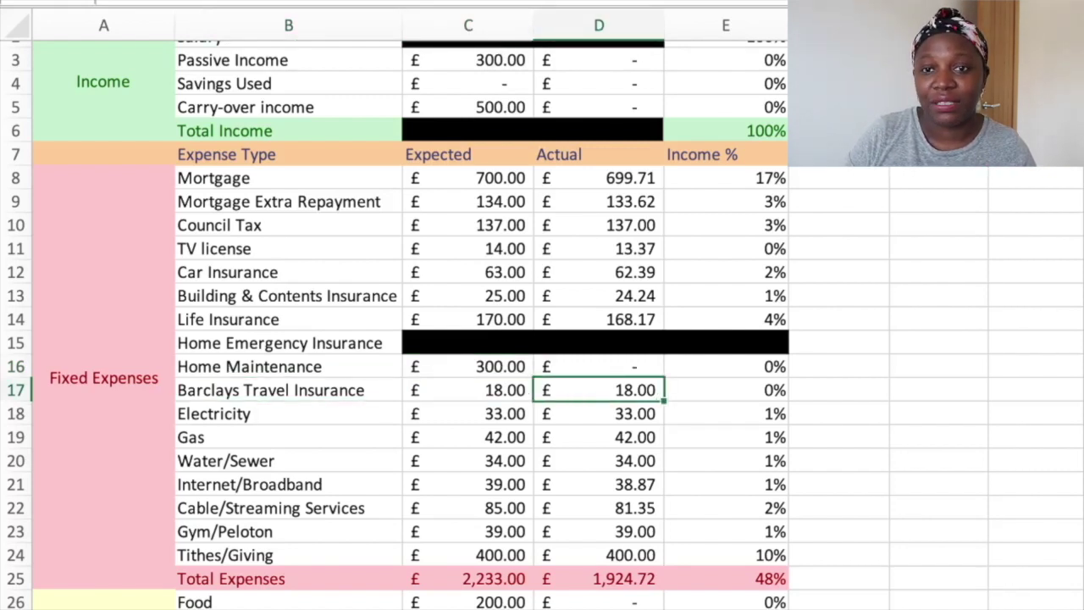
# Check the expected amounts for the Electricity and Gas rows under Fixed Expenses
pyautogui.click(288, 413)
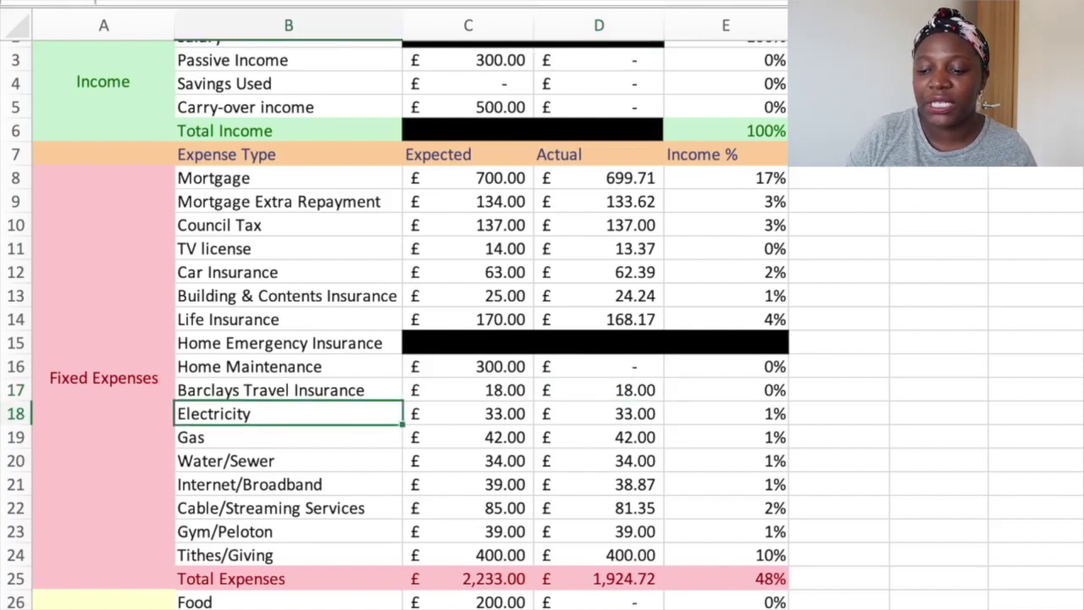
pyautogui.click(467, 413)
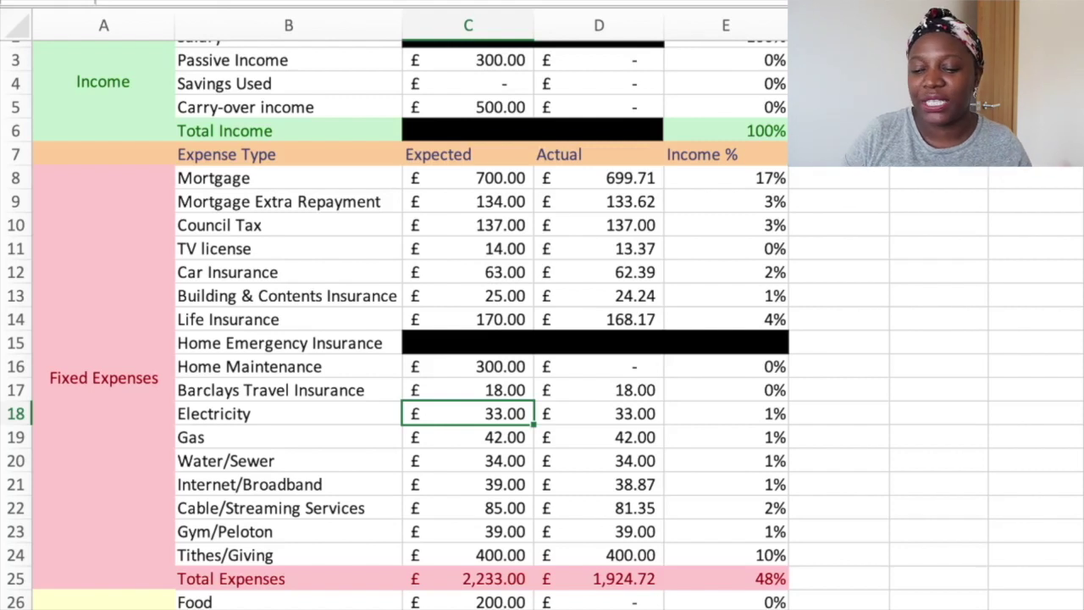
pyautogui.click(288, 437)
pyautogui.click(467, 437)
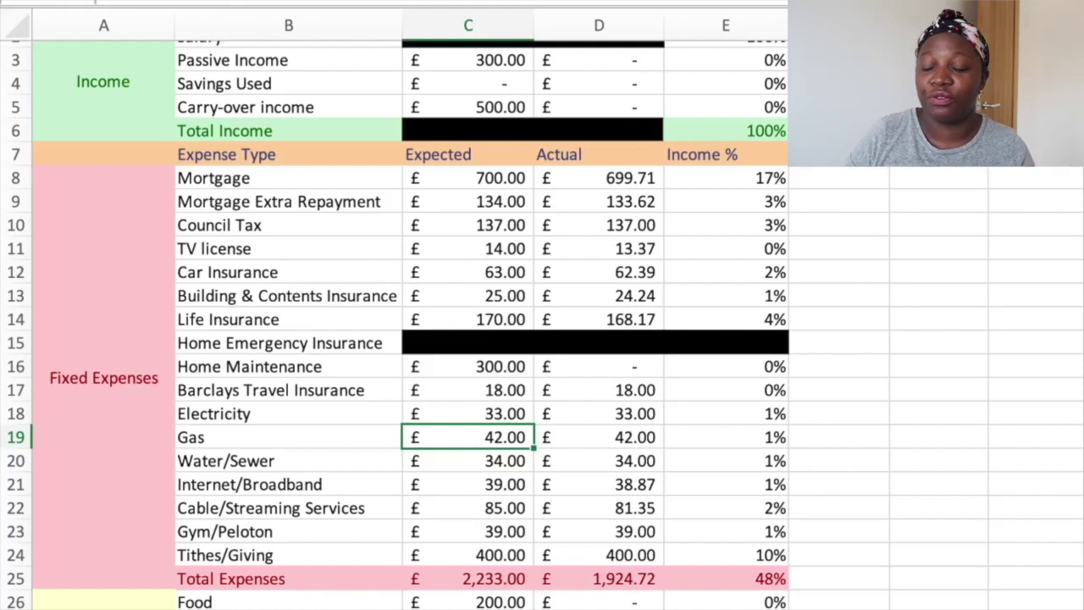
# Review the expected Water/Sewer amount and compare the expected and actual Internet/Broadband amounts under Fixed Expenses
pyautogui.click(288, 459)
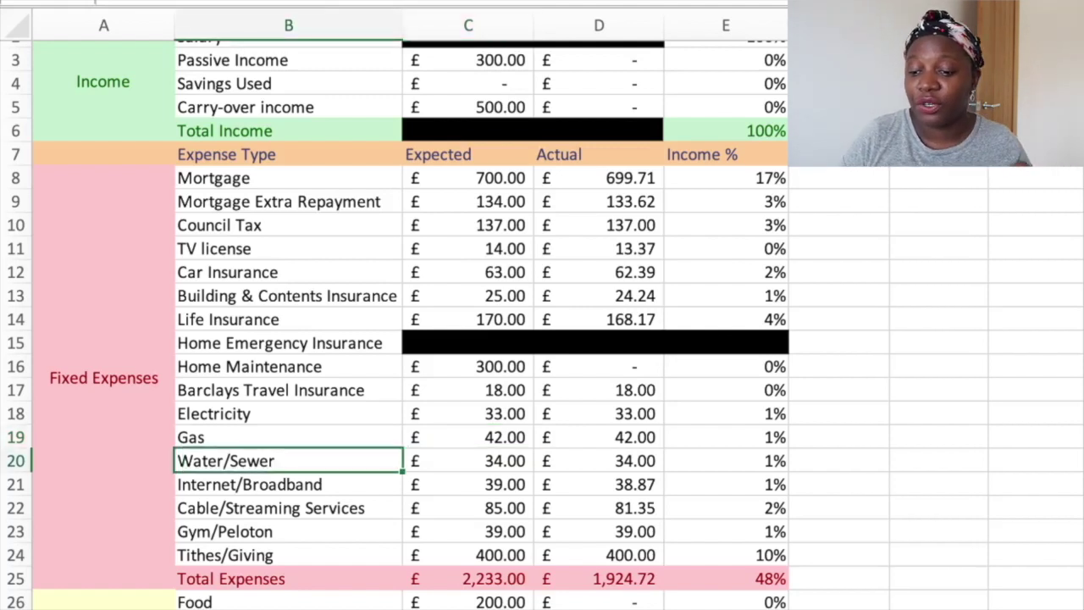
pyautogui.click(468, 459)
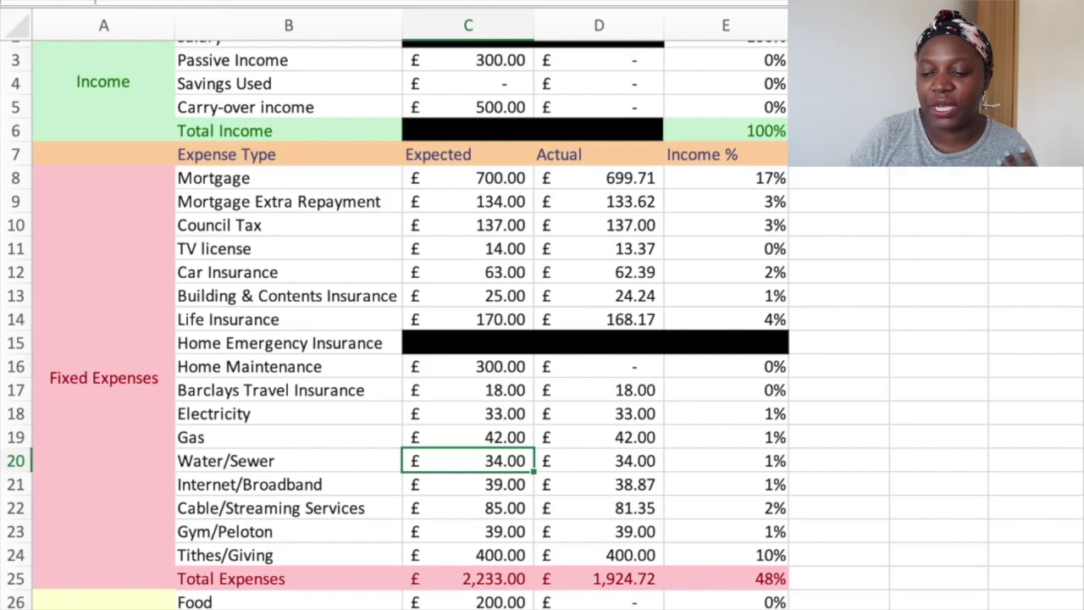
pyautogui.click(288, 485)
pyautogui.click(467, 484)
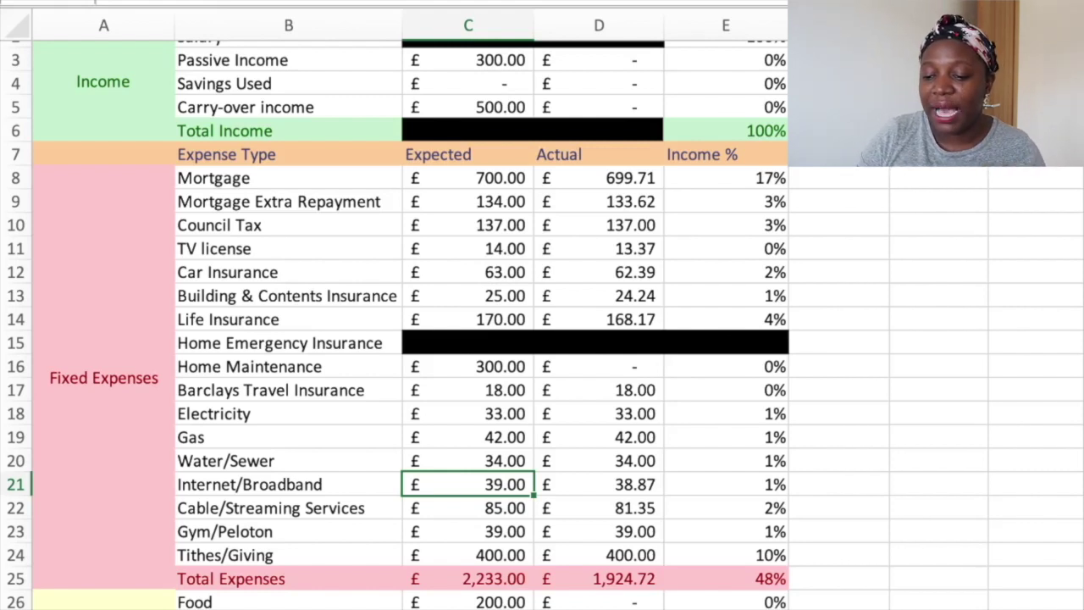
pyautogui.click(598, 484)
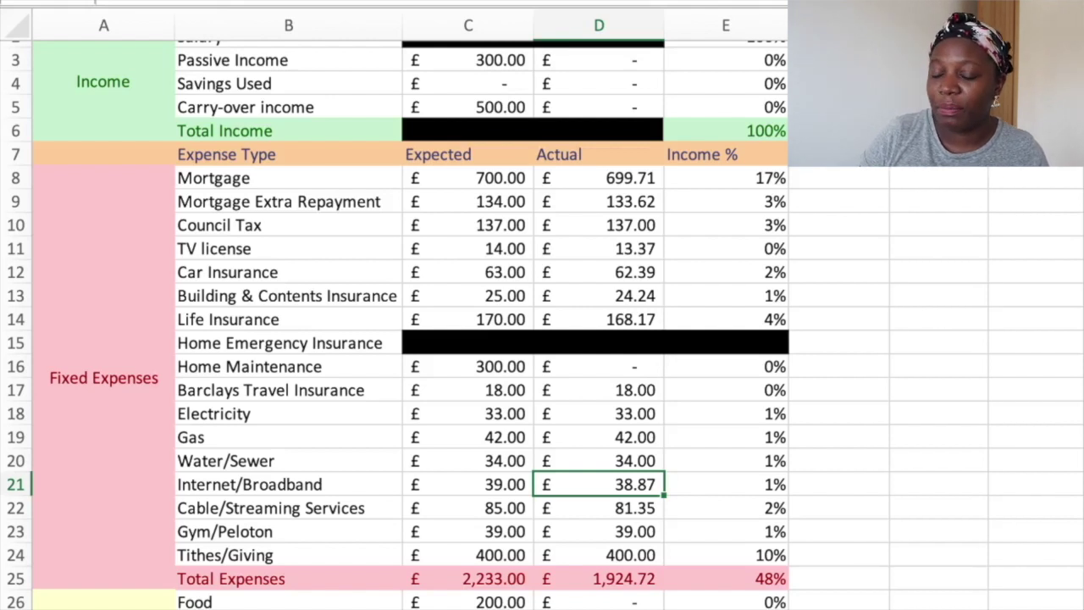
# Review the Cable/Streaming Services, Gym/Peloton and Tithes/Giving rows under Fixed Expenses, comparing expected and actual amounts for Cable/Streaming Services
pyautogui.click(288, 507)
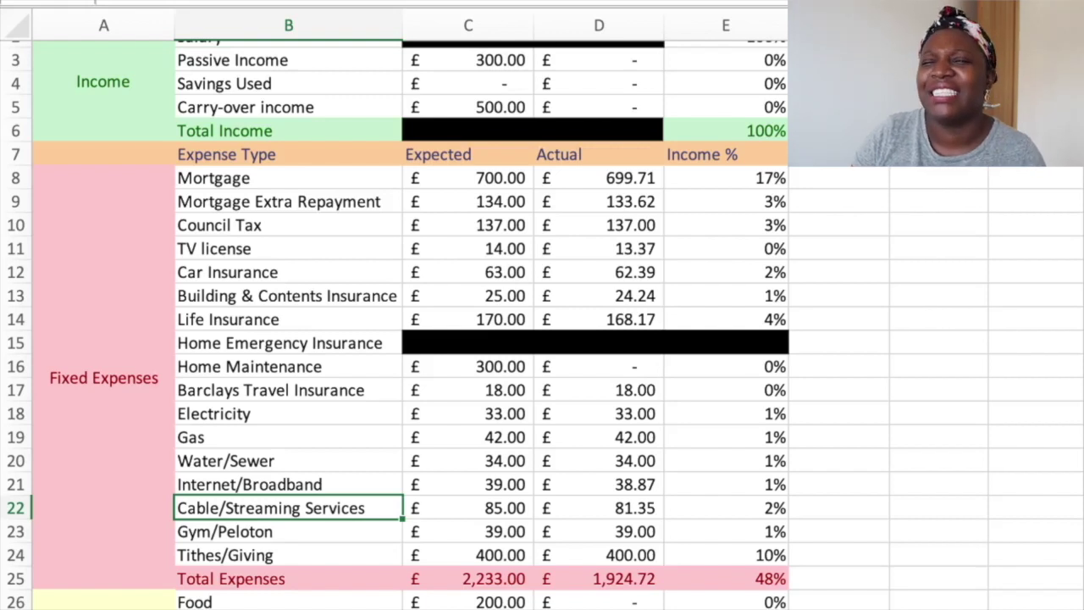
pyautogui.click(468, 507)
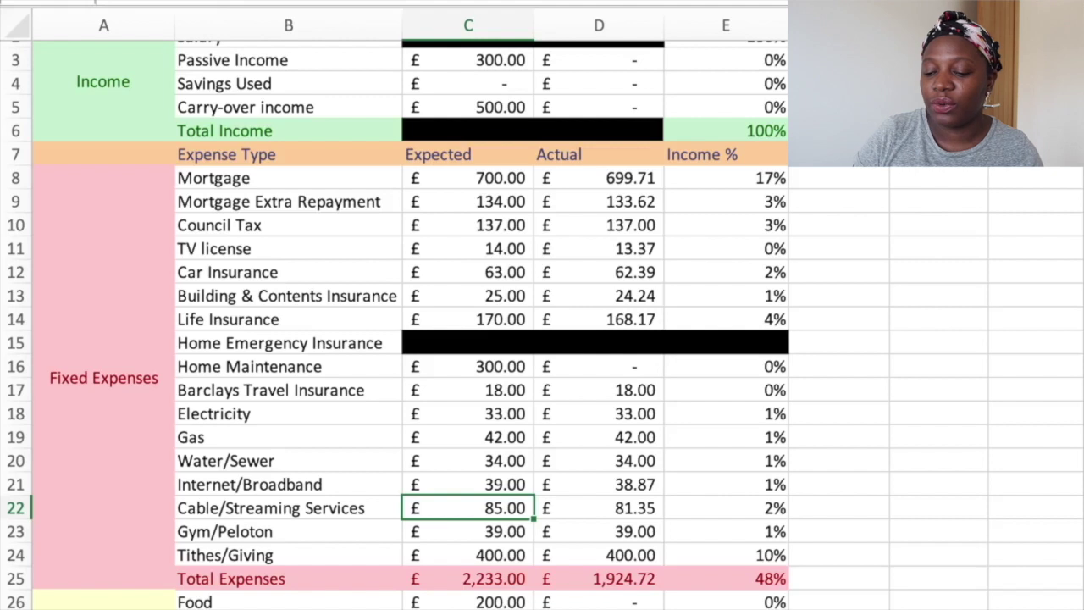
pyautogui.click(598, 507)
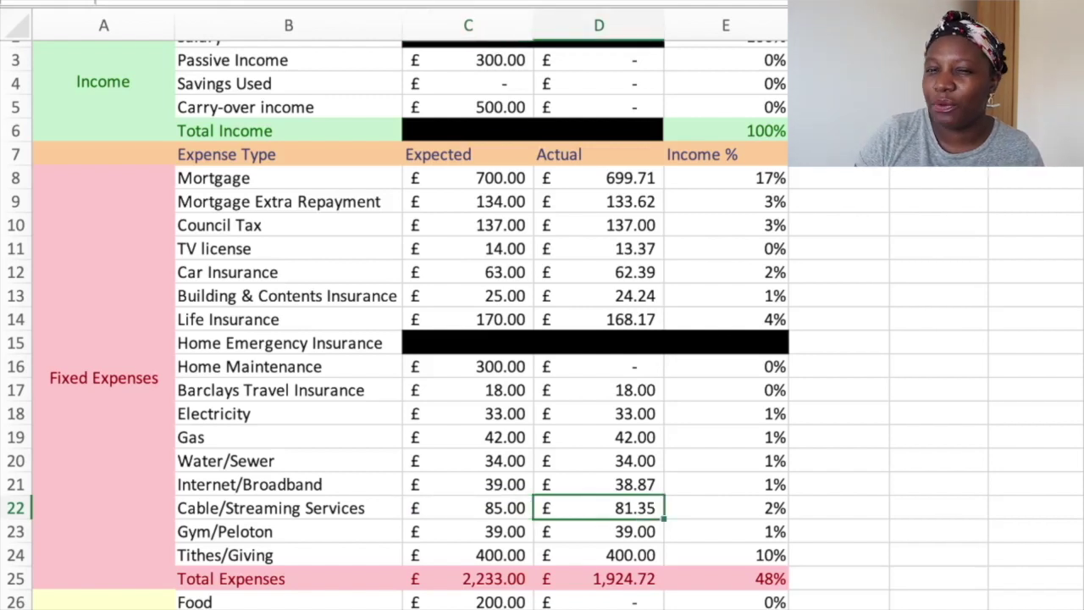
pyautogui.click(288, 531)
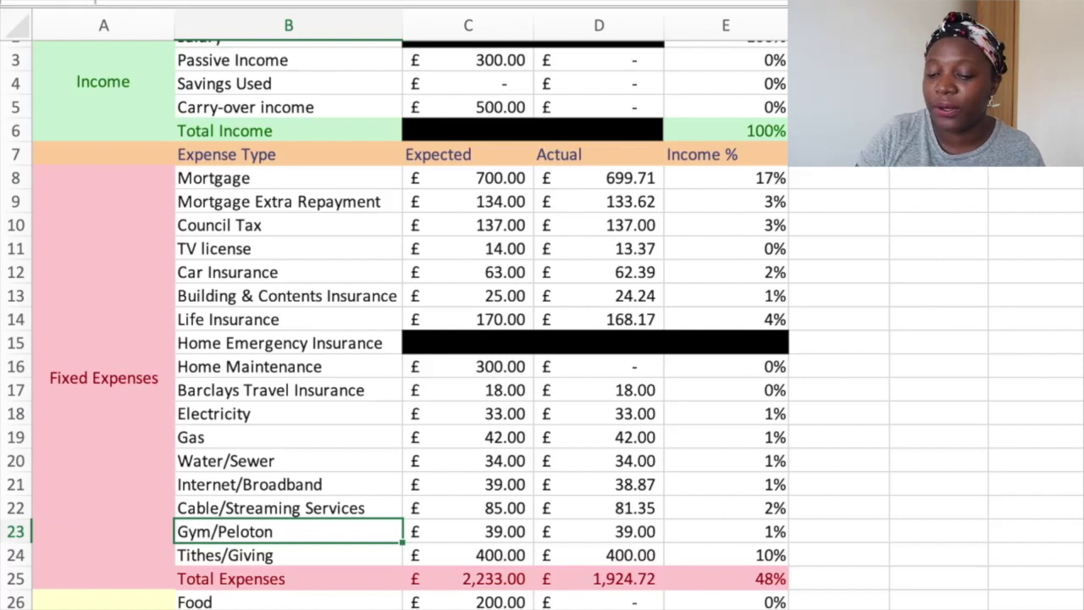
pyautogui.click(468, 530)
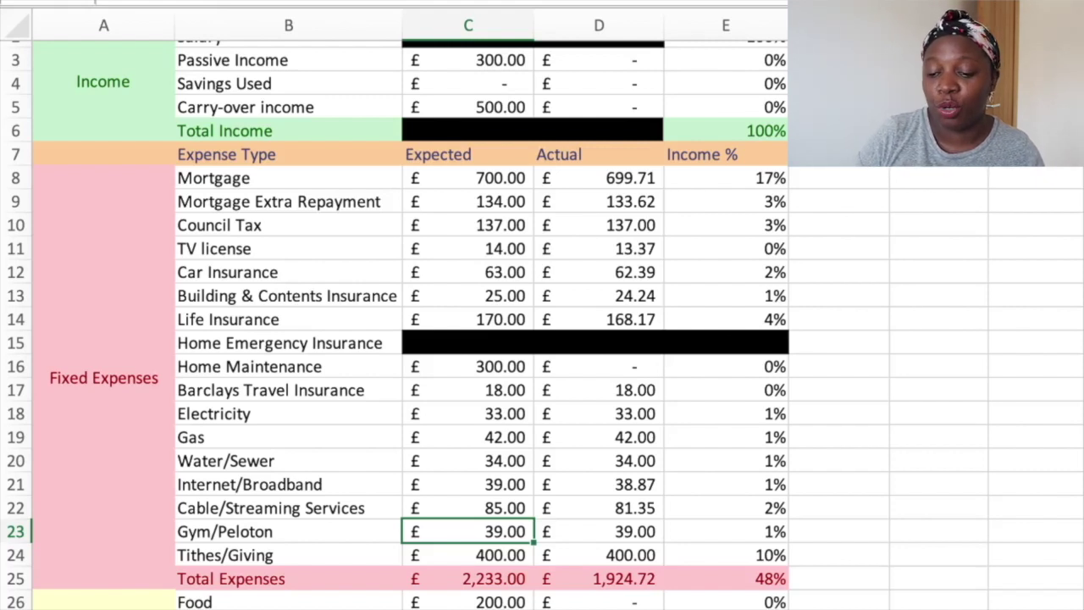
pyautogui.click(288, 554)
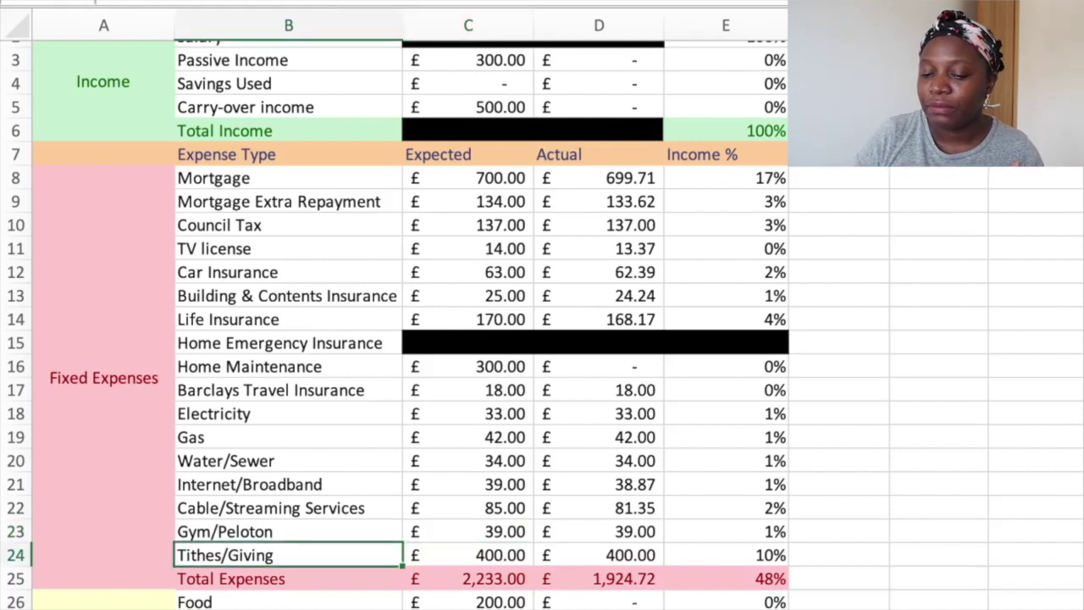
pyautogui.click(467, 554)
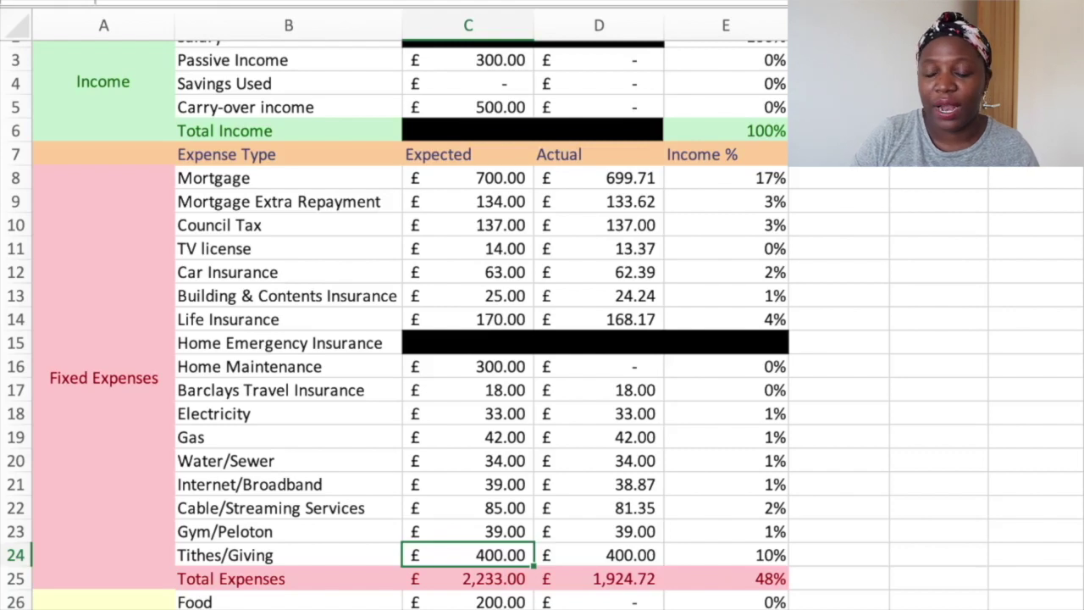
# Compare the expected and actual totals for Fixed Expenses and check the actual Home Maintenance amount
pyautogui.scroll(-3, 542, 324)
pyautogui.click(467, 510)
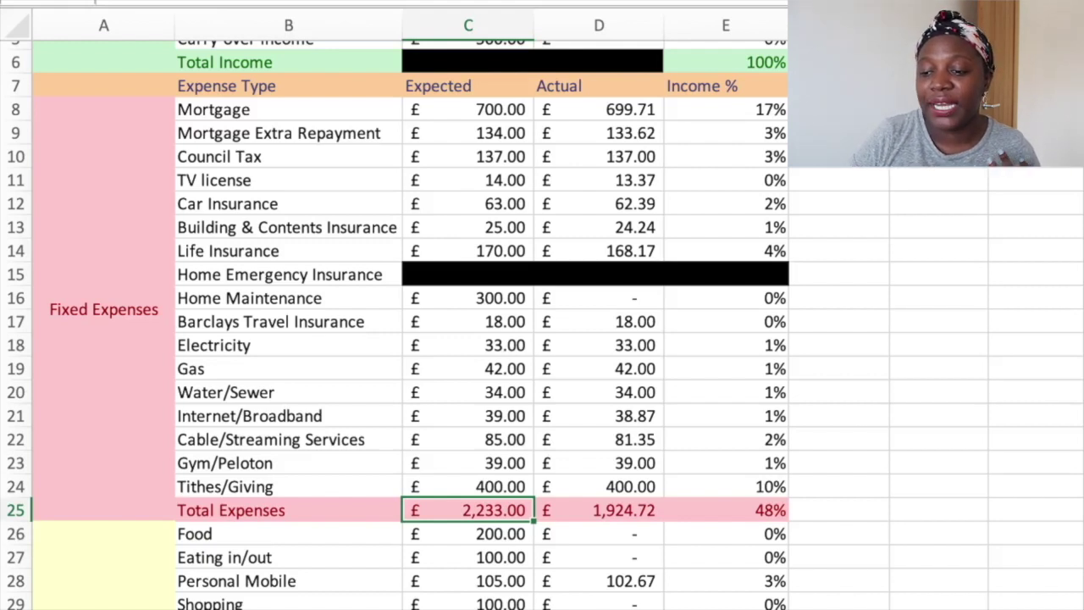
pyautogui.press('Right')
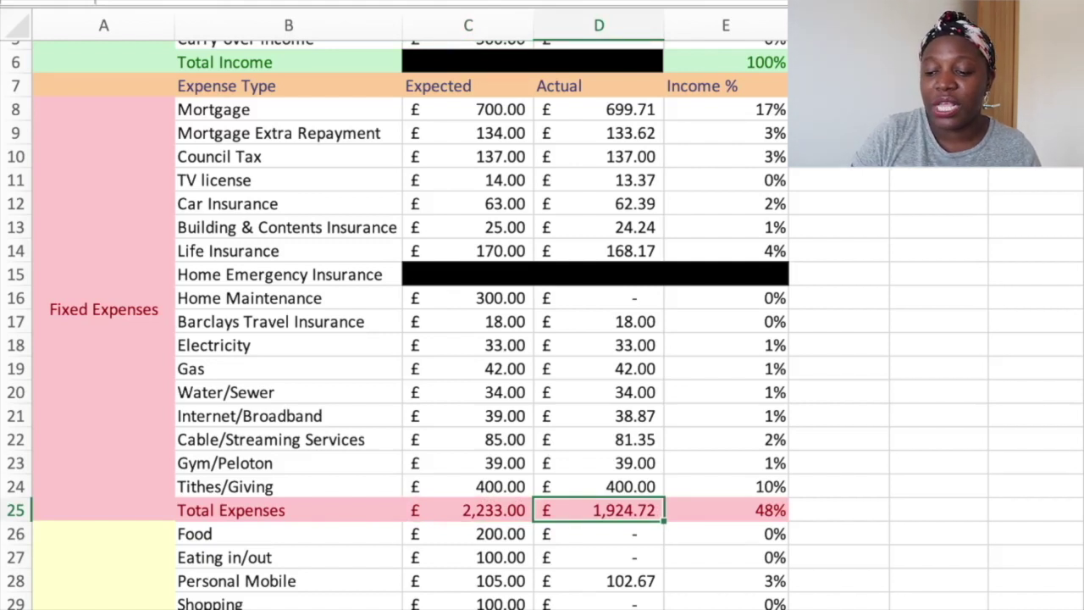
pyautogui.click(599, 321)
pyautogui.press('Up')
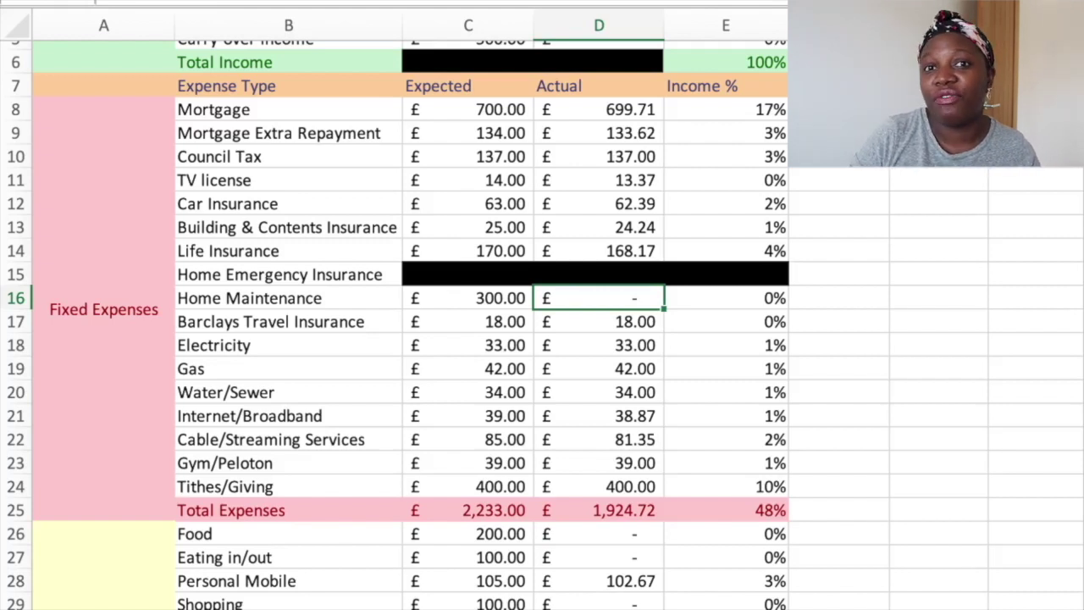
# Review the expected Food and Eating in/out budgets and the actual Personal Mobile amount under Variable Expenses
pyautogui.scroll(-4, 541, 325)
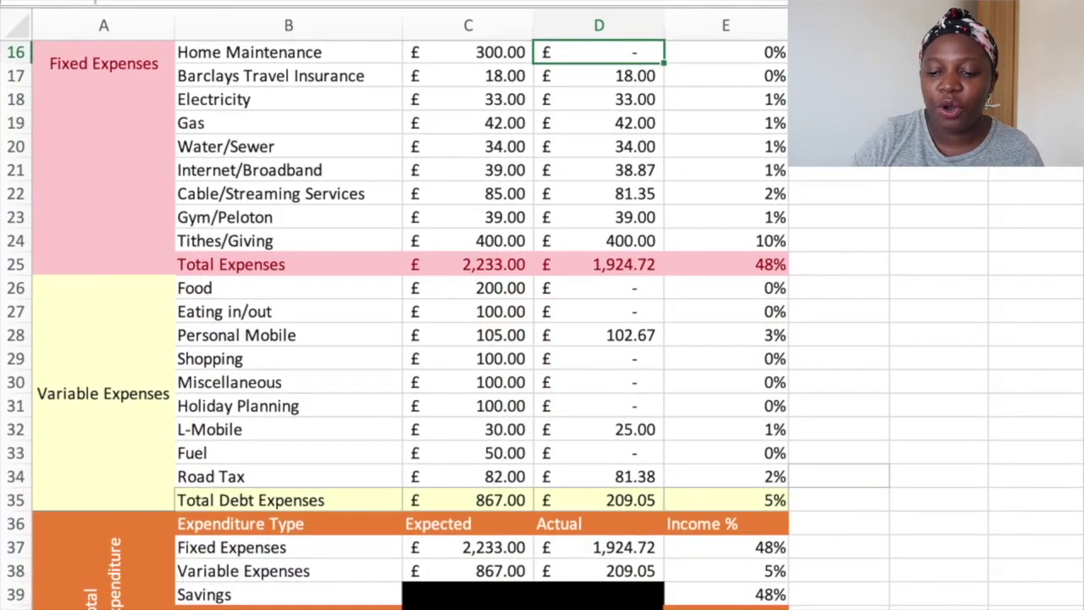
pyautogui.click(288, 288)
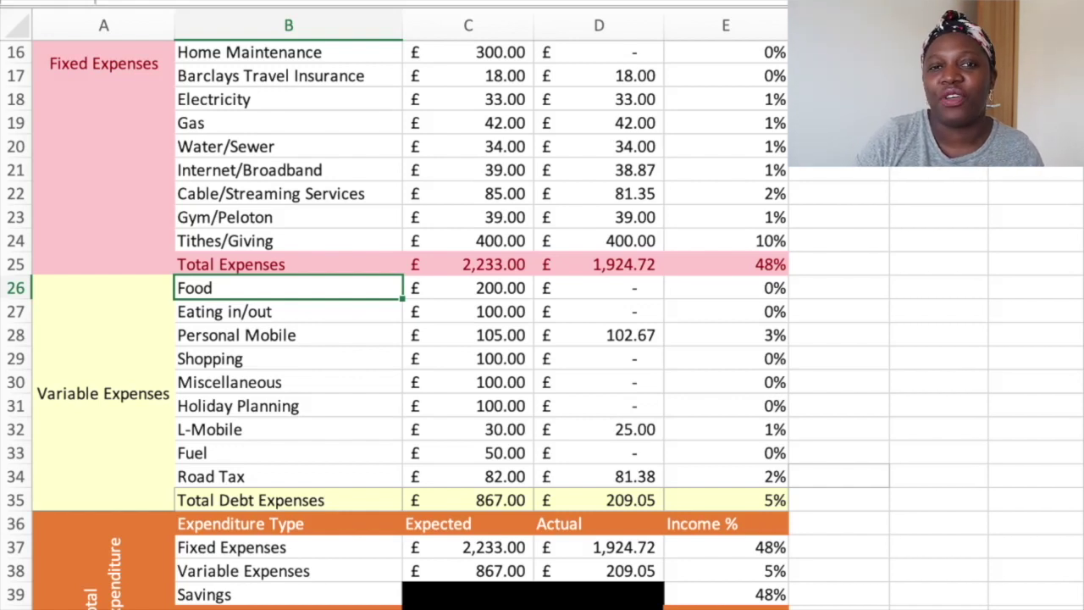
pyautogui.click(467, 287)
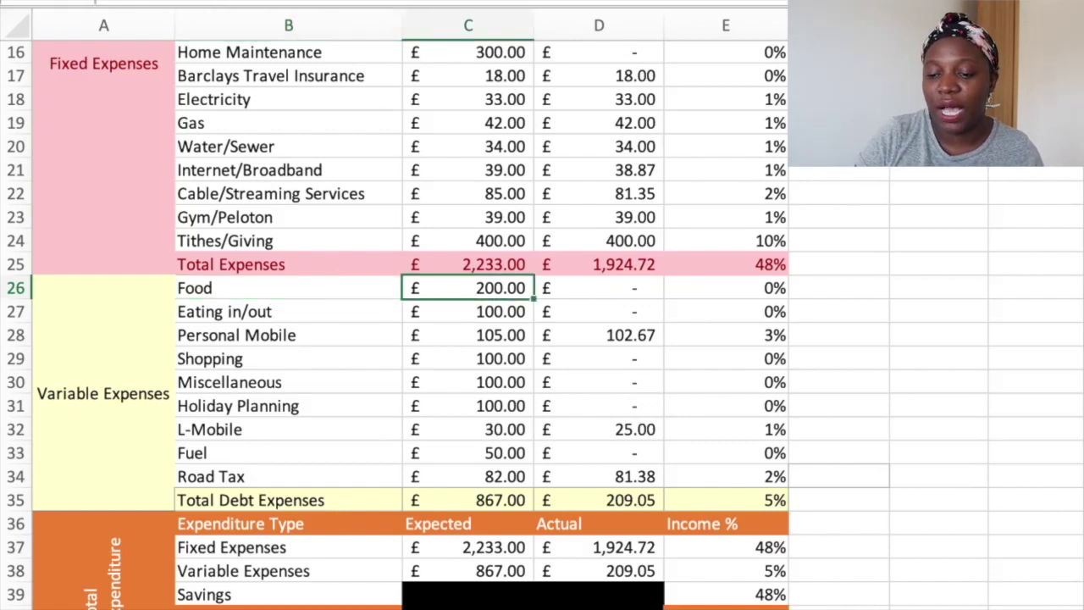
pyautogui.click(288, 311)
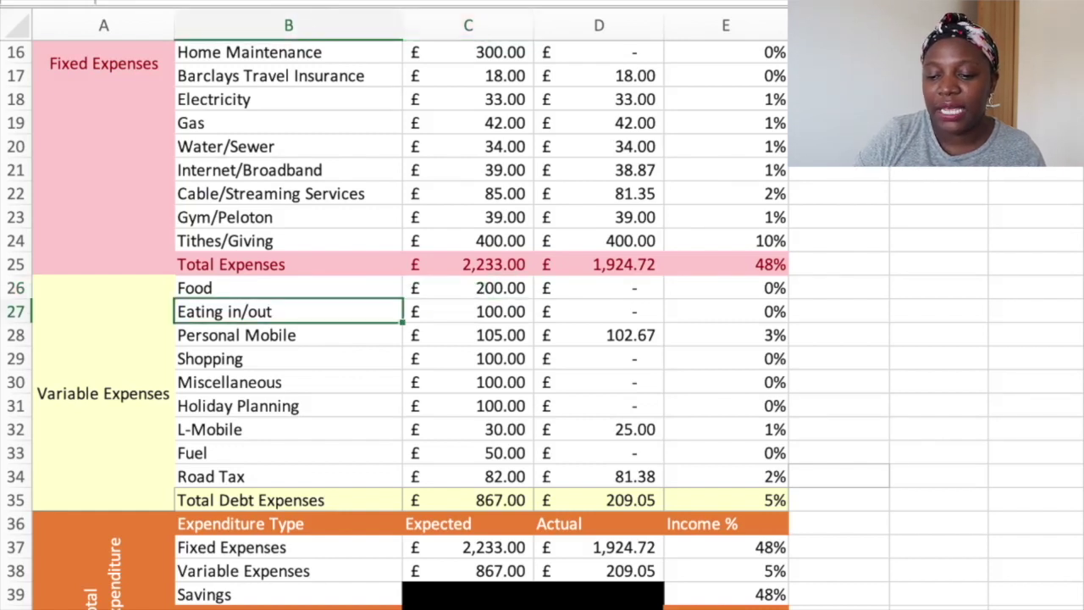
pyautogui.click(467, 310)
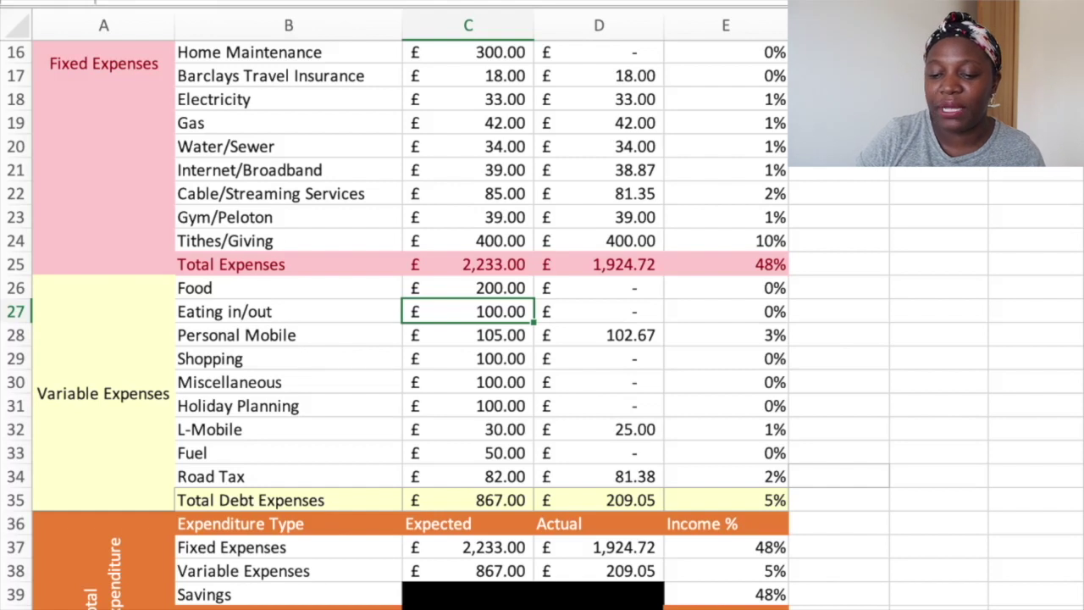
pyautogui.click(288, 334)
pyautogui.click(598, 334)
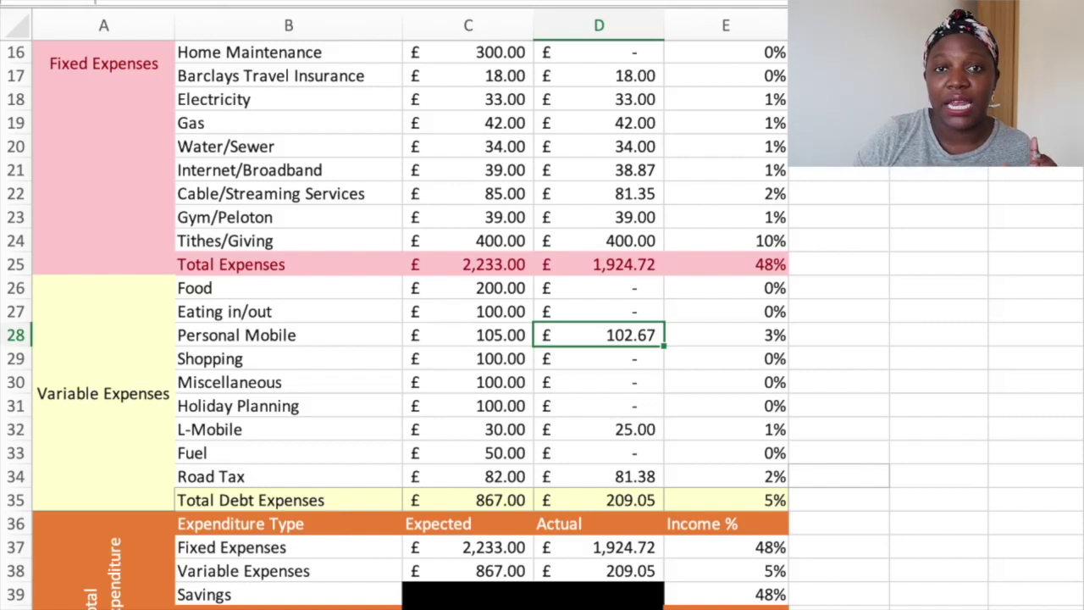
# Check the expected amounts for the Shopping, Miscellaneous and Holiday Planning rows under Variable Expenses
pyautogui.click(467, 358)
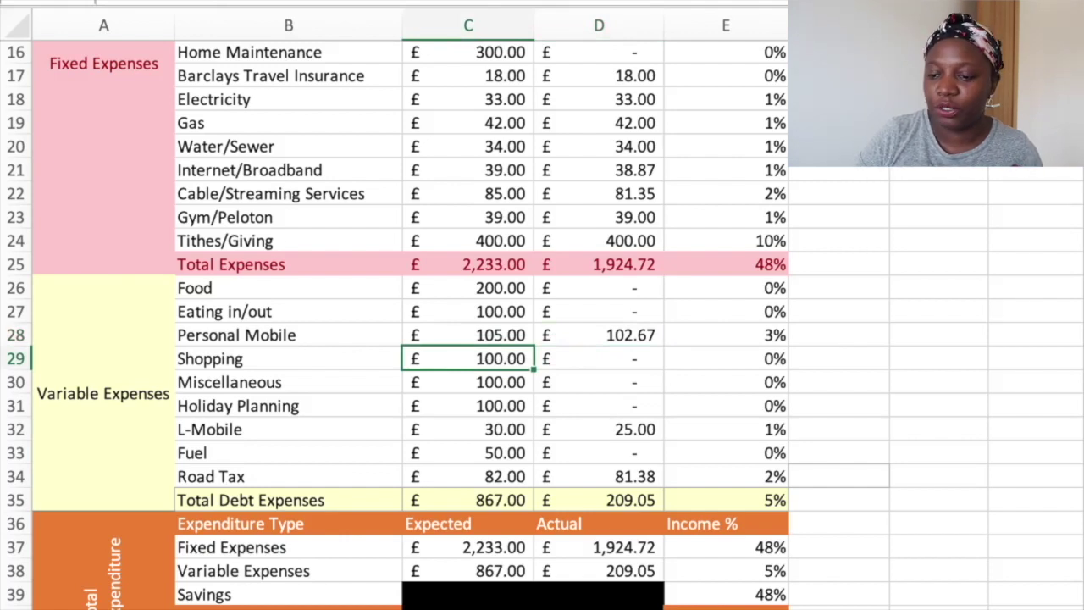
pyautogui.click(288, 382)
pyautogui.click(467, 382)
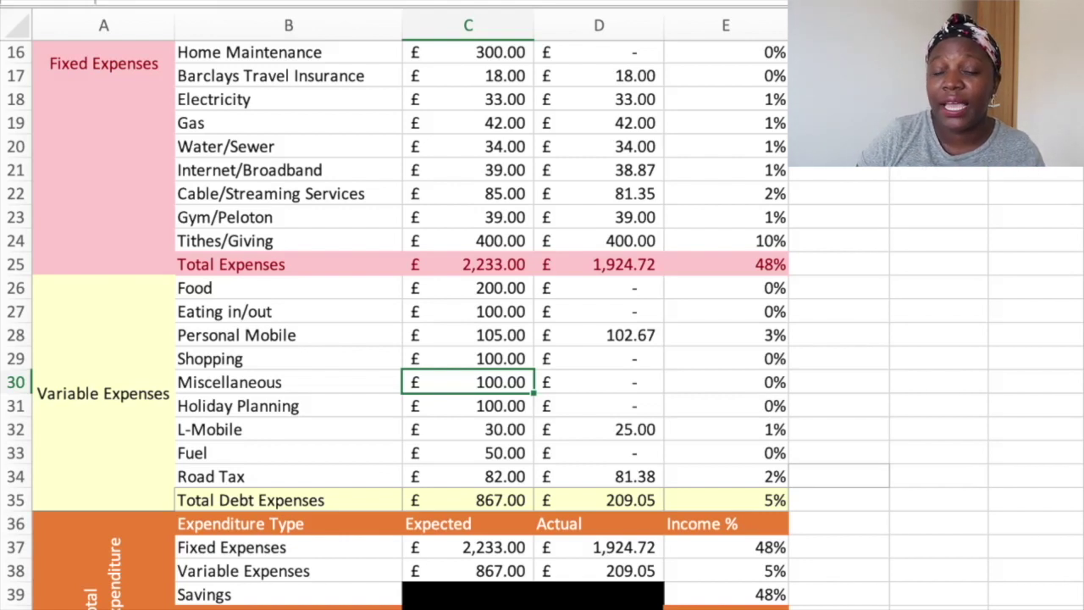
pyautogui.click(288, 406)
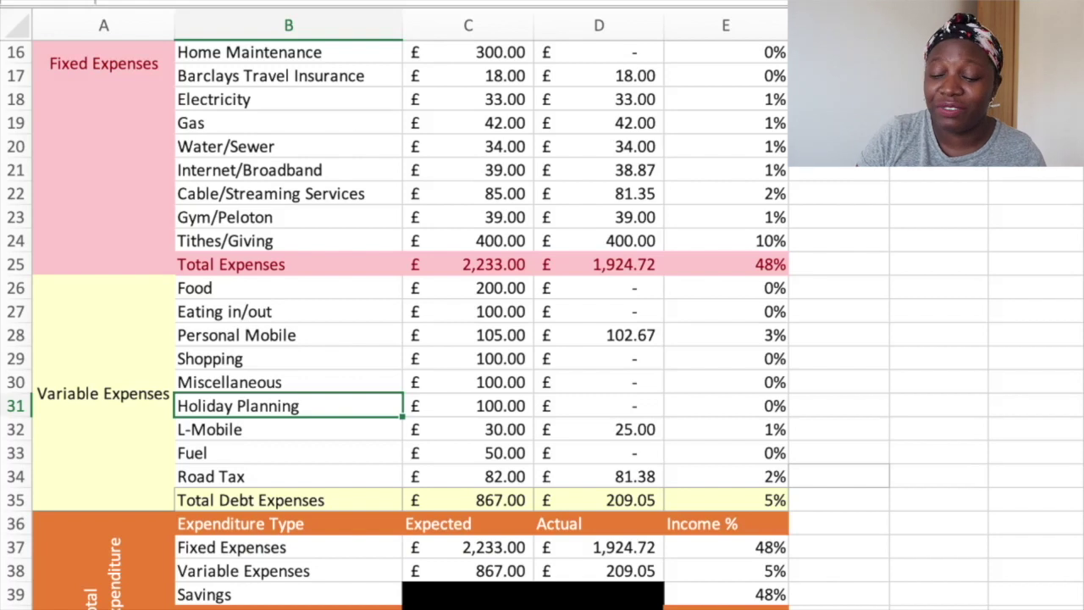
pyautogui.click(467, 406)
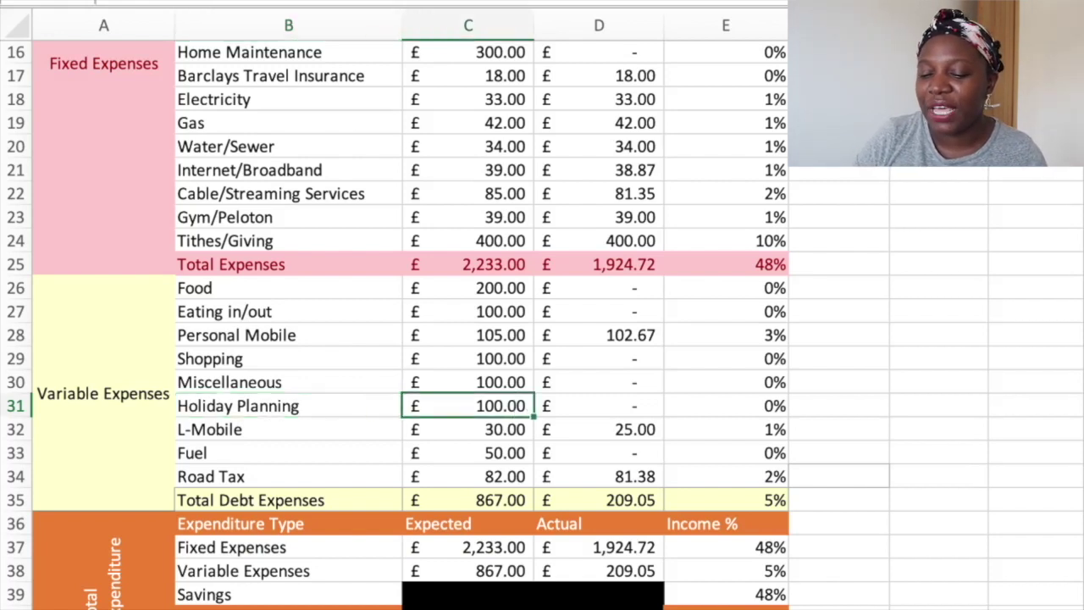
# Review the L-Mobile, Fuel and Road Tax rows under Variable Expenses, along with the section's expected total
pyautogui.click(468, 429)
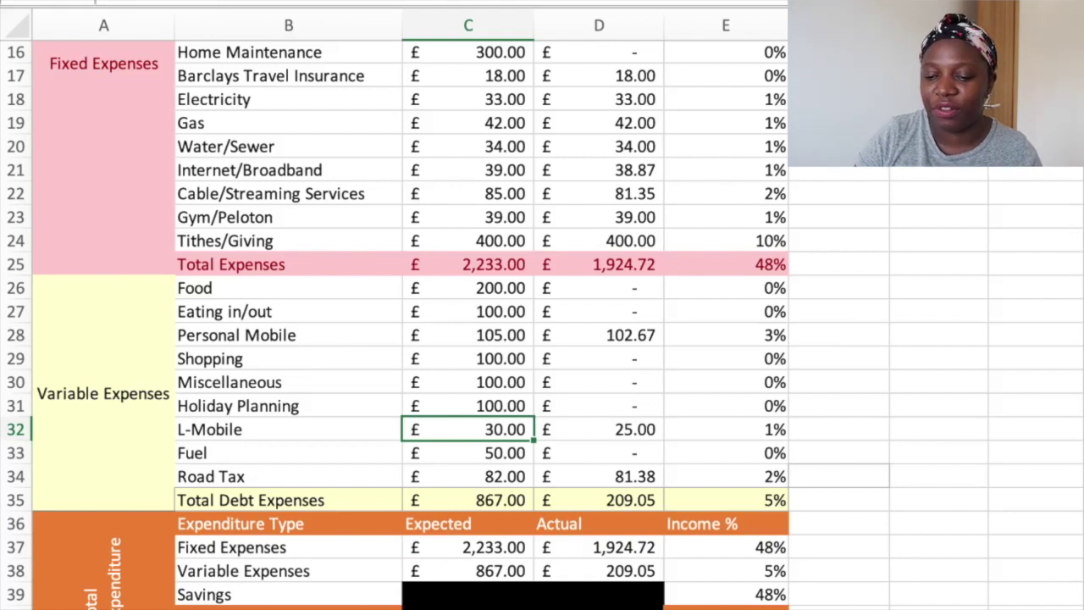
pyautogui.press('Down')
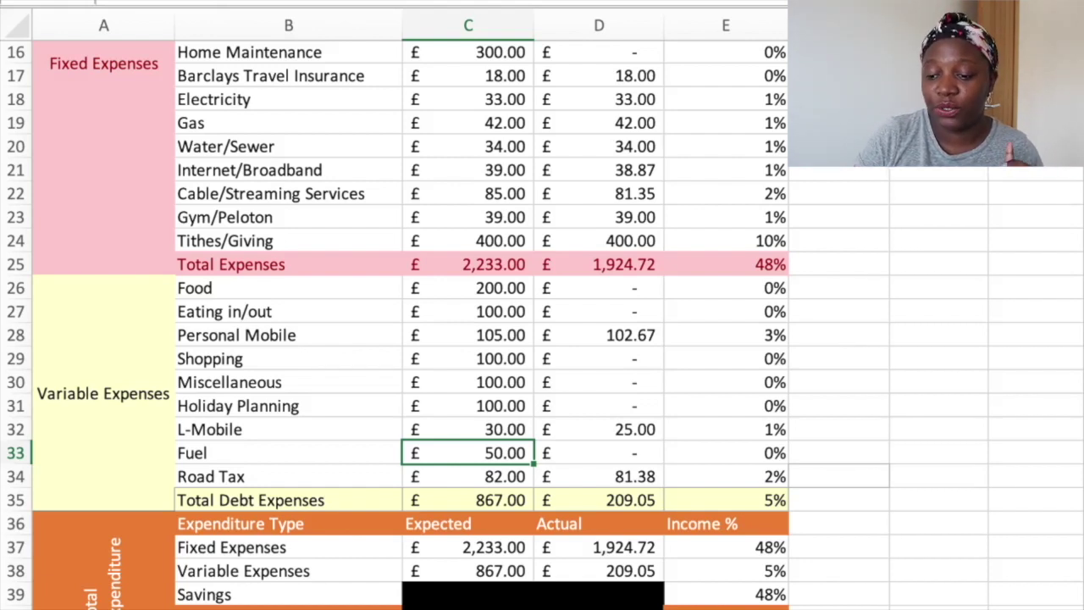
pyautogui.press('Down')
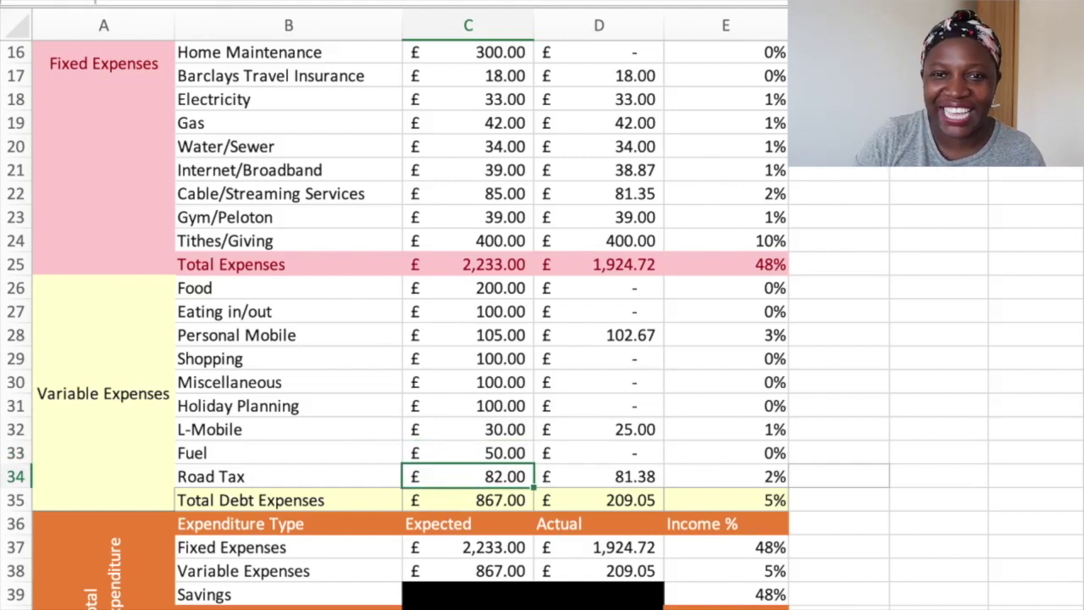
pyautogui.click(599, 476)
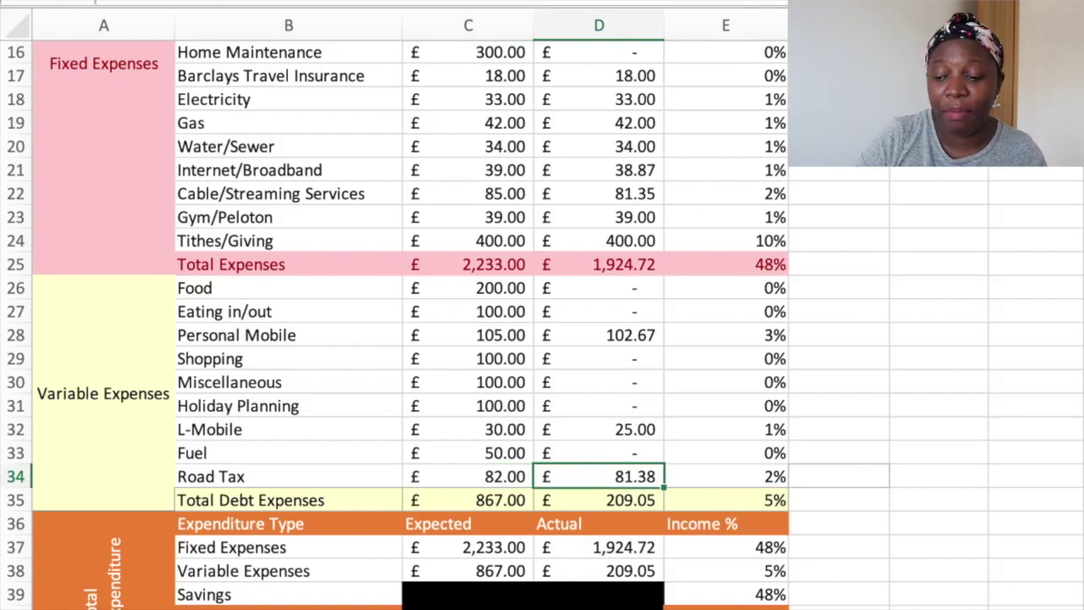
pyautogui.click(467, 475)
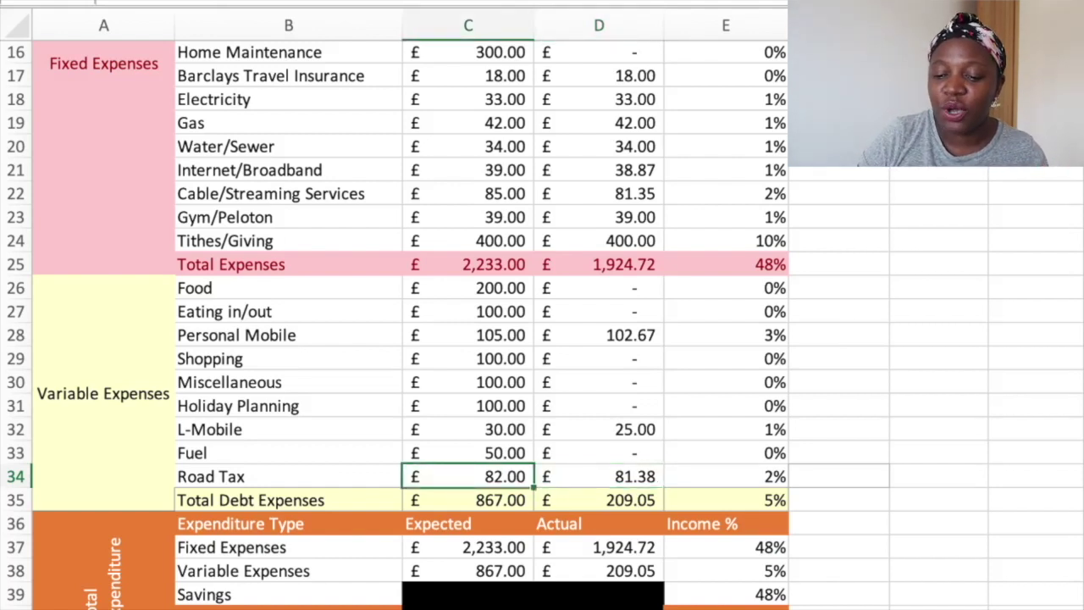
pyautogui.click(467, 499)
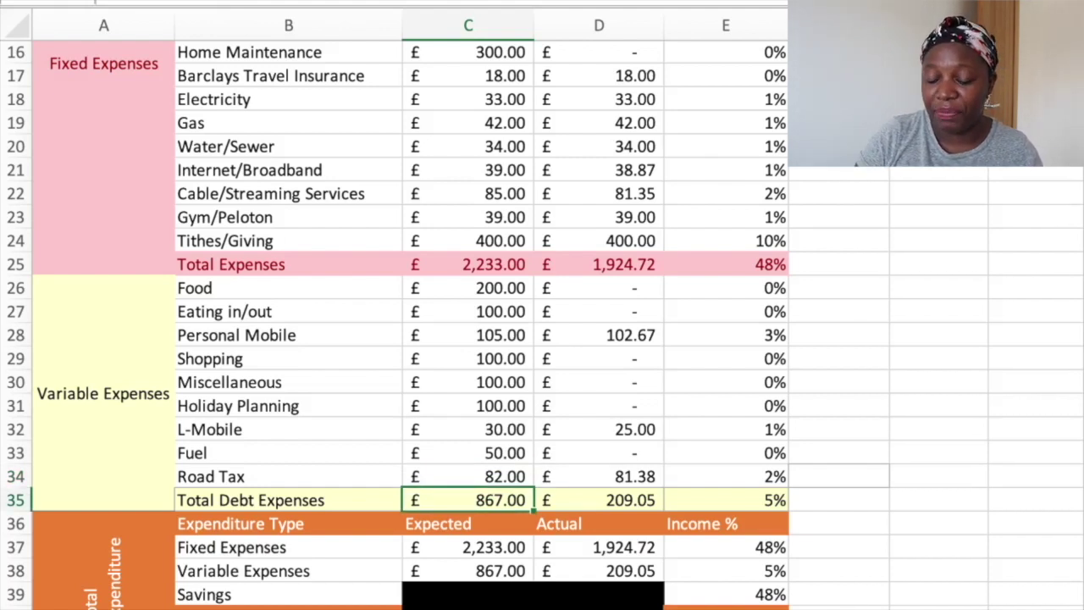
# Review the savings types in the Savings section: Emergency Fund, Holiday Money, Everyday Saver and Investment
pyautogui.scroll(-4, 541, 325)
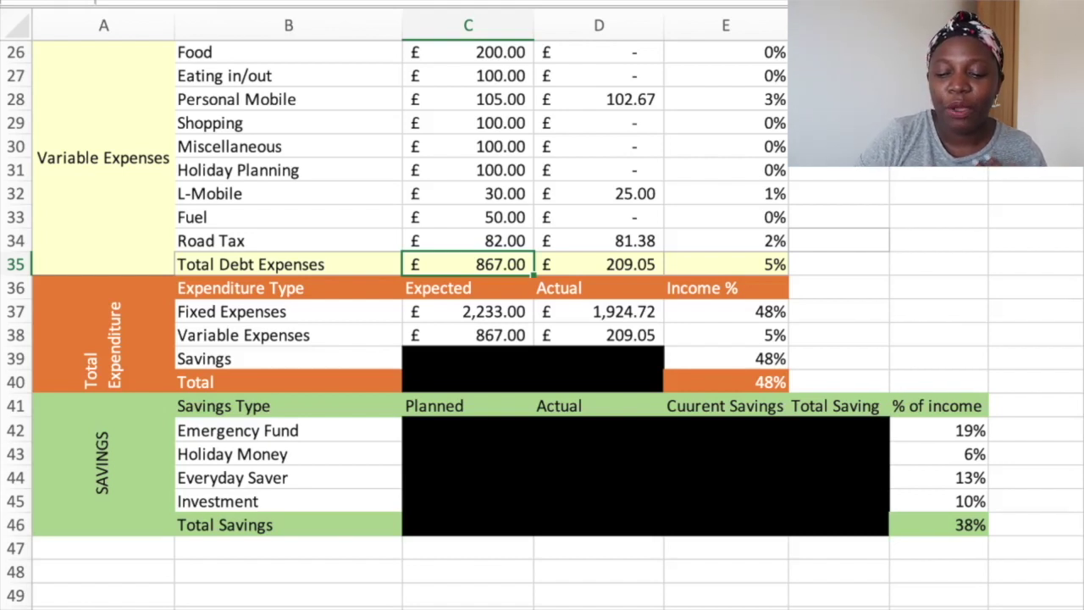
pyautogui.click(288, 430)
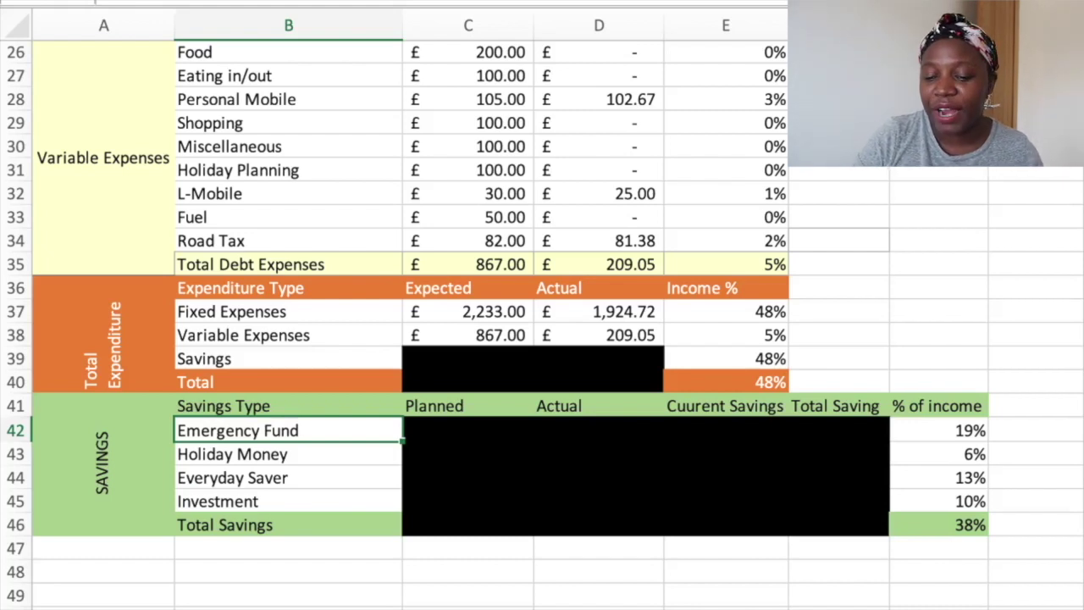
pyautogui.press('Down')
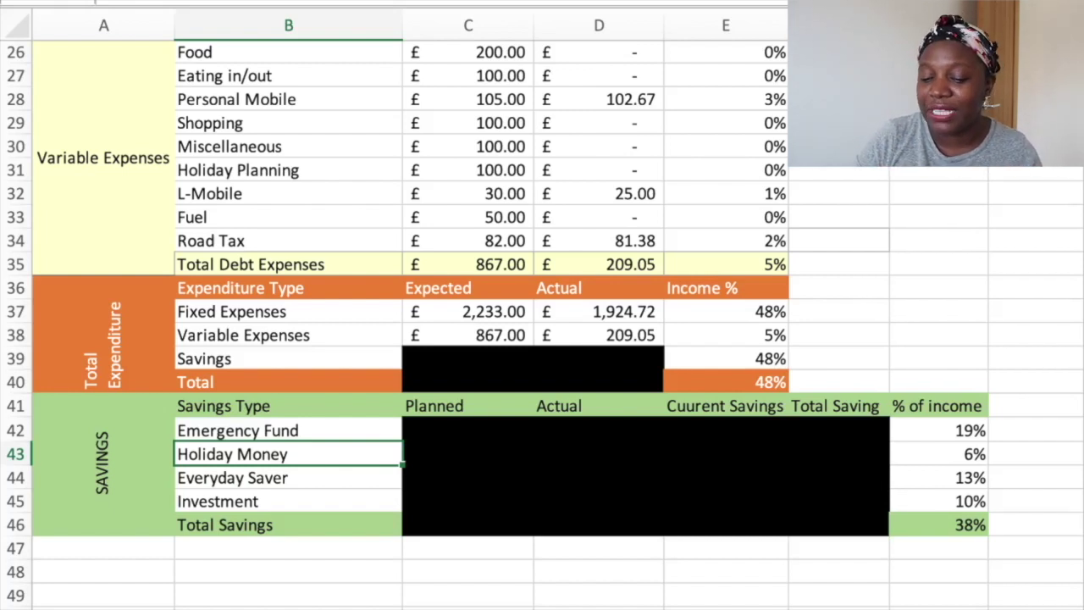
pyautogui.press('Down')
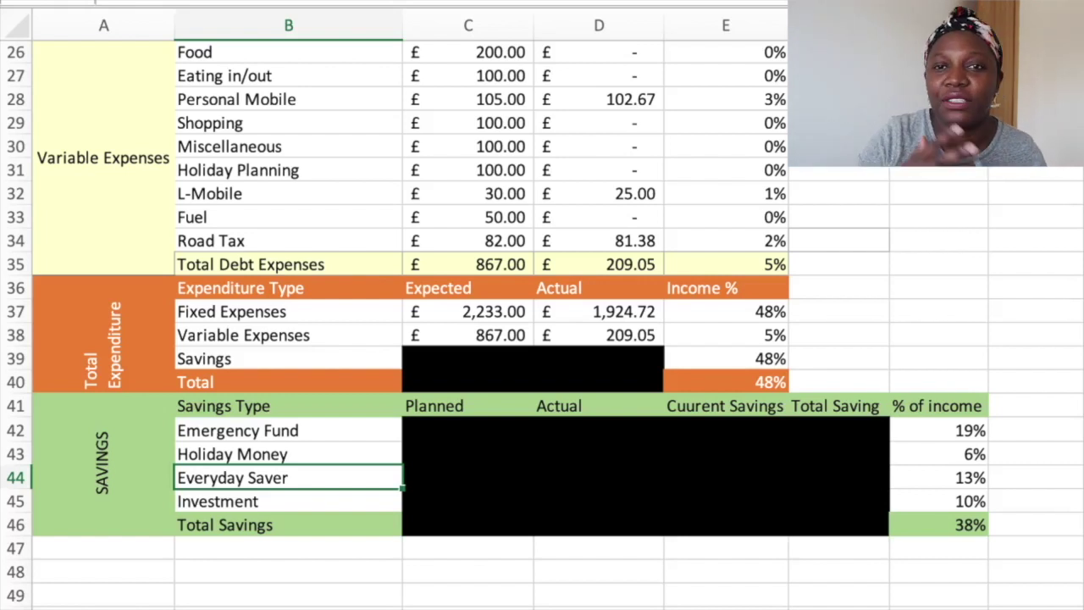
pyautogui.click(287, 500)
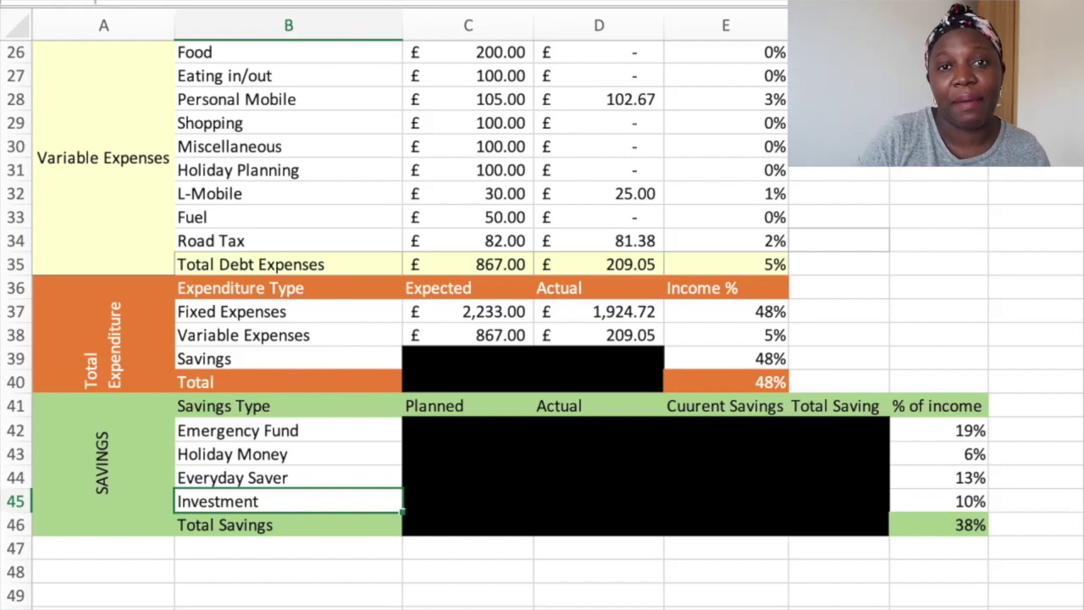
pyautogui.scroll(8, 542, 325)
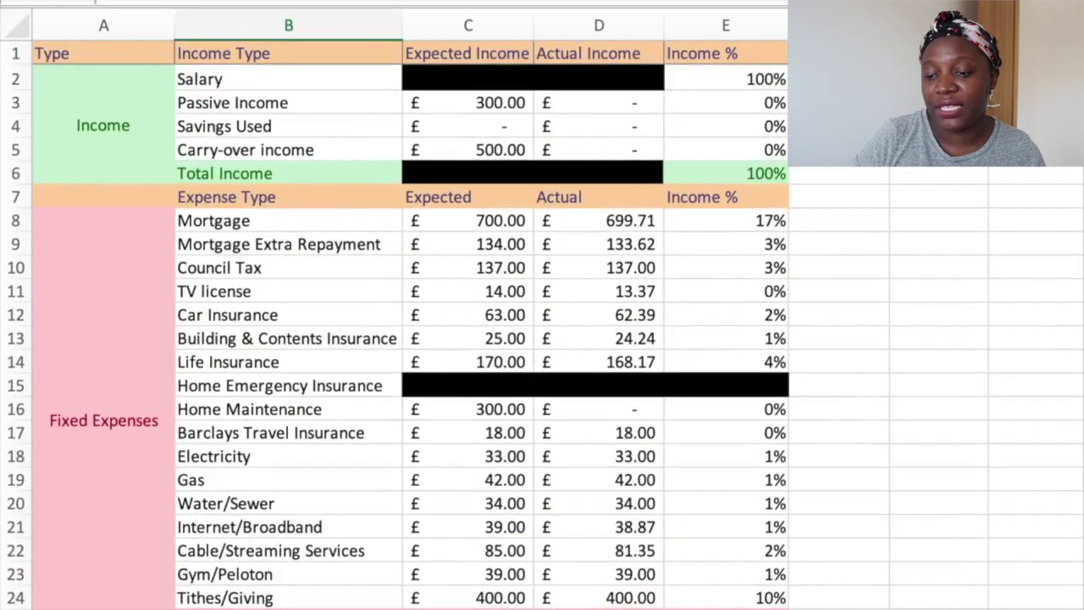